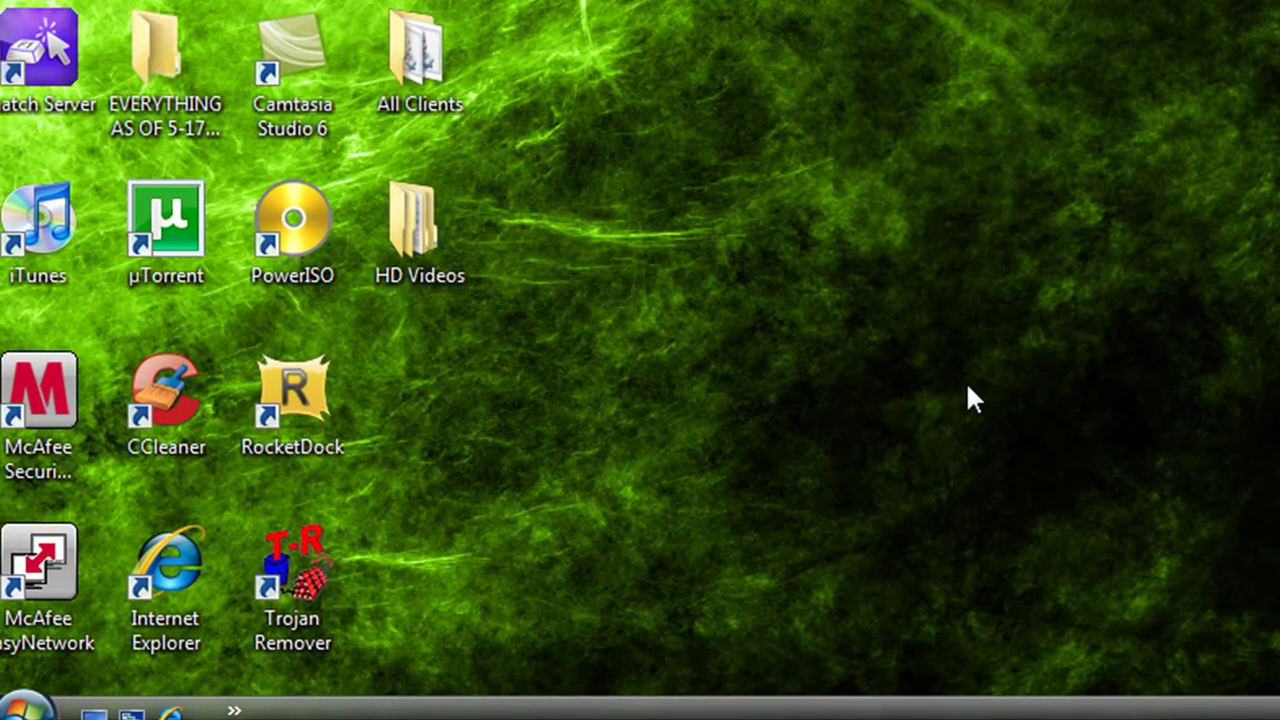
# Check the HD Videos folder's size in its Properties window
pyautogui.rightClick(424, 258)
pyautogui.click(514, 673)
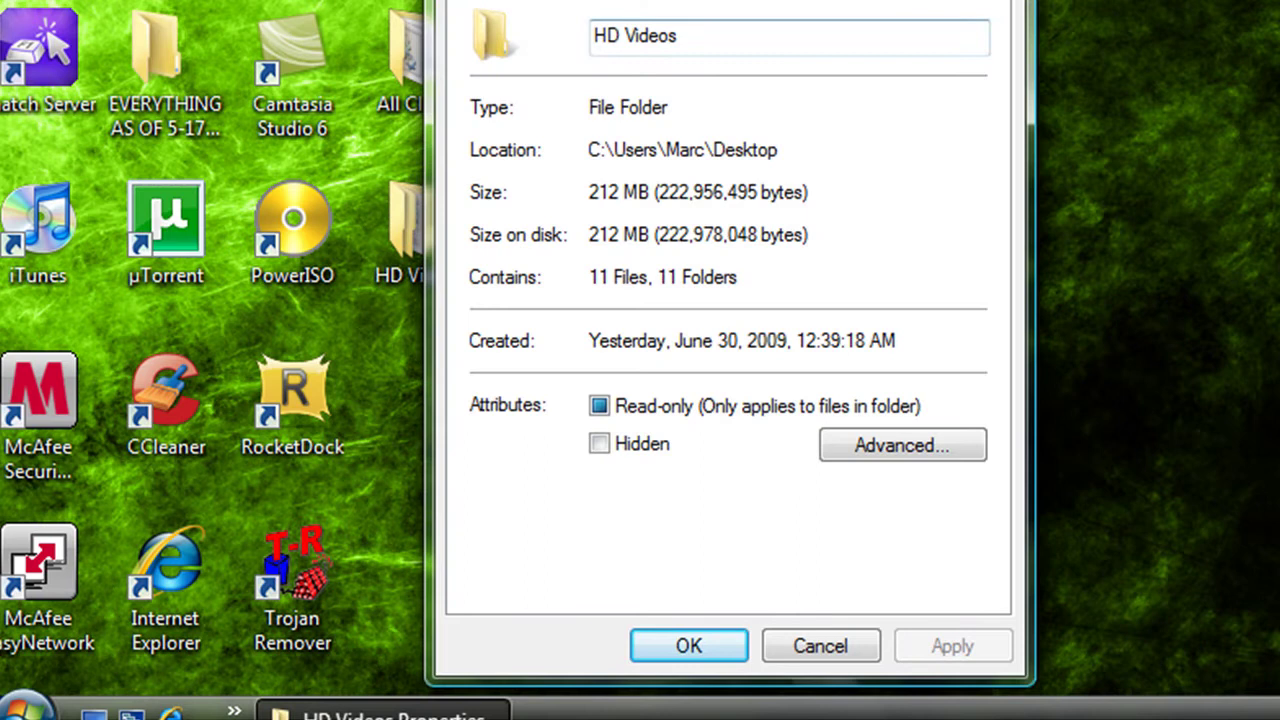
pyautogui.press('Return')
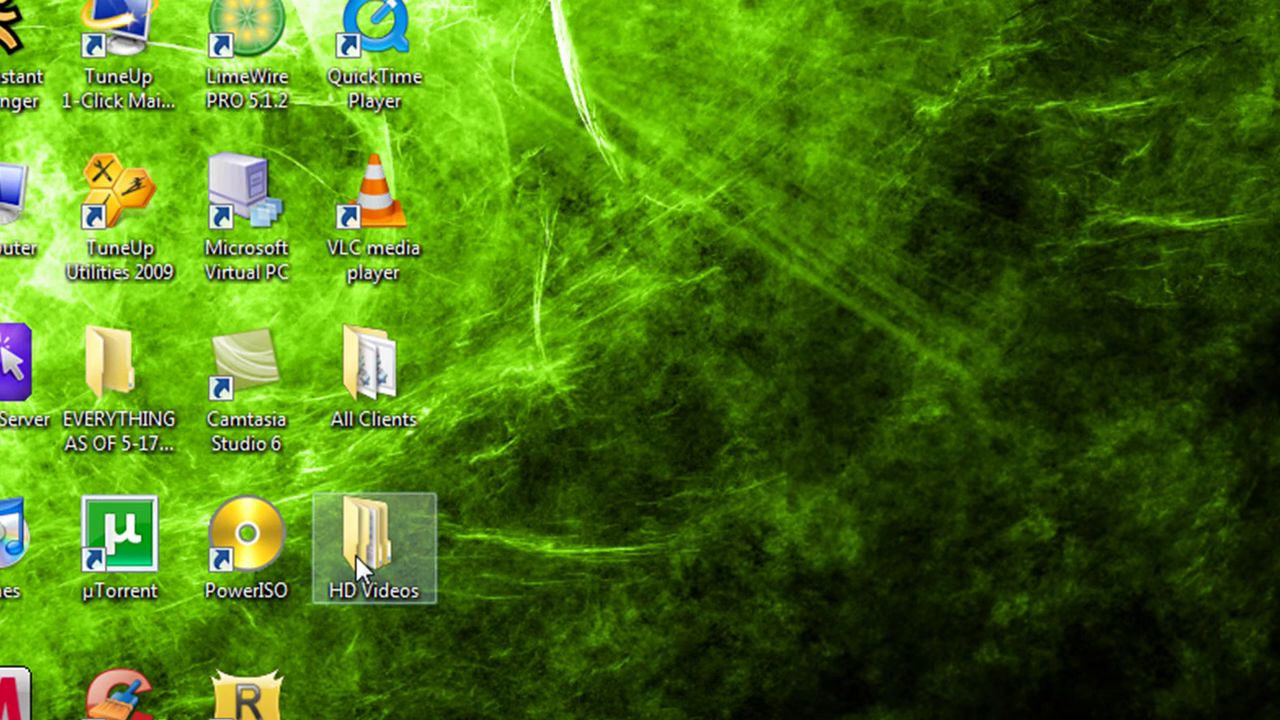
# Archive HD Videos with 7-Zip as HD Videos.7z, keeping 7z format and Normal level
pyautogui.rightClick(355, 553)
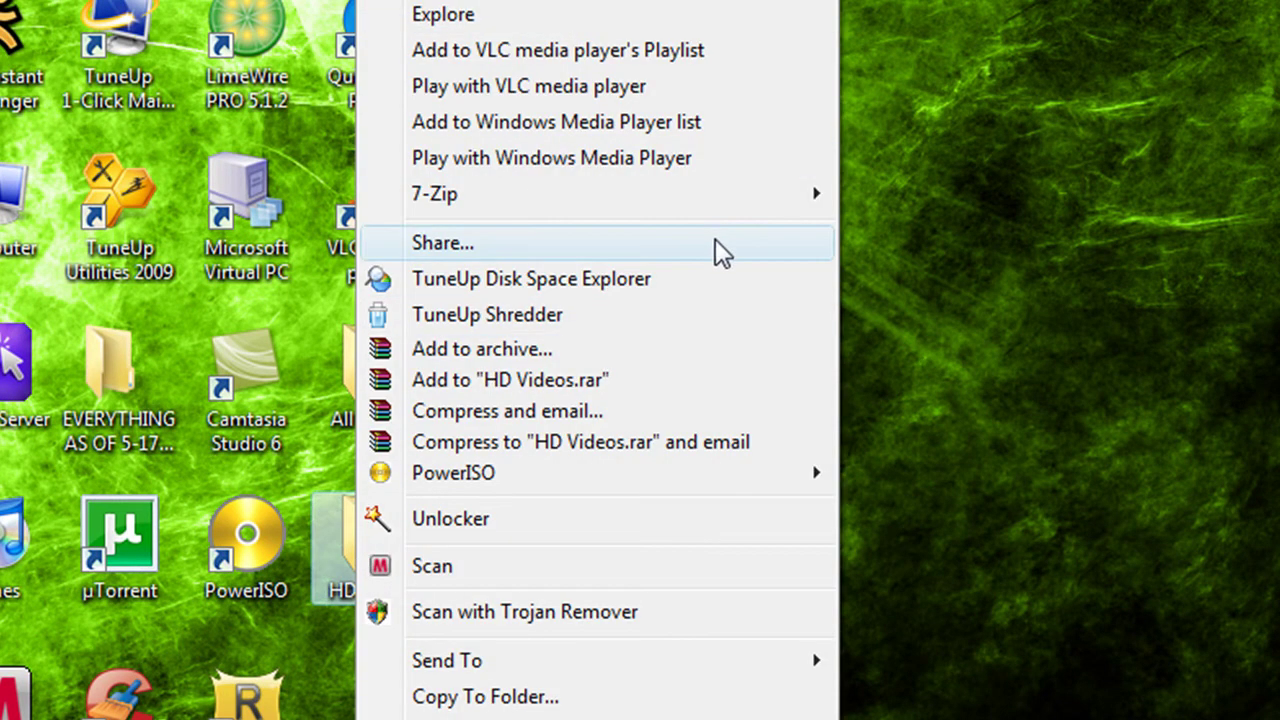
pyautogui.moveTo(704, 198)
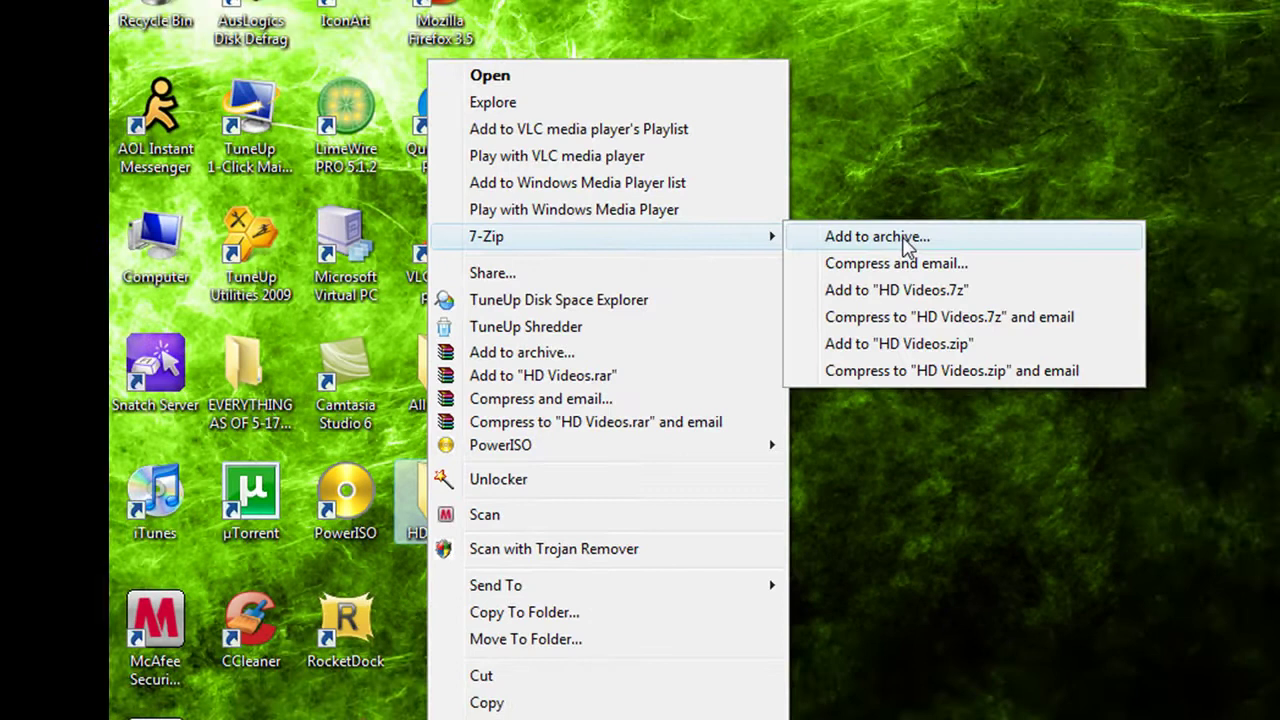
pyautogui.click(876, 237)
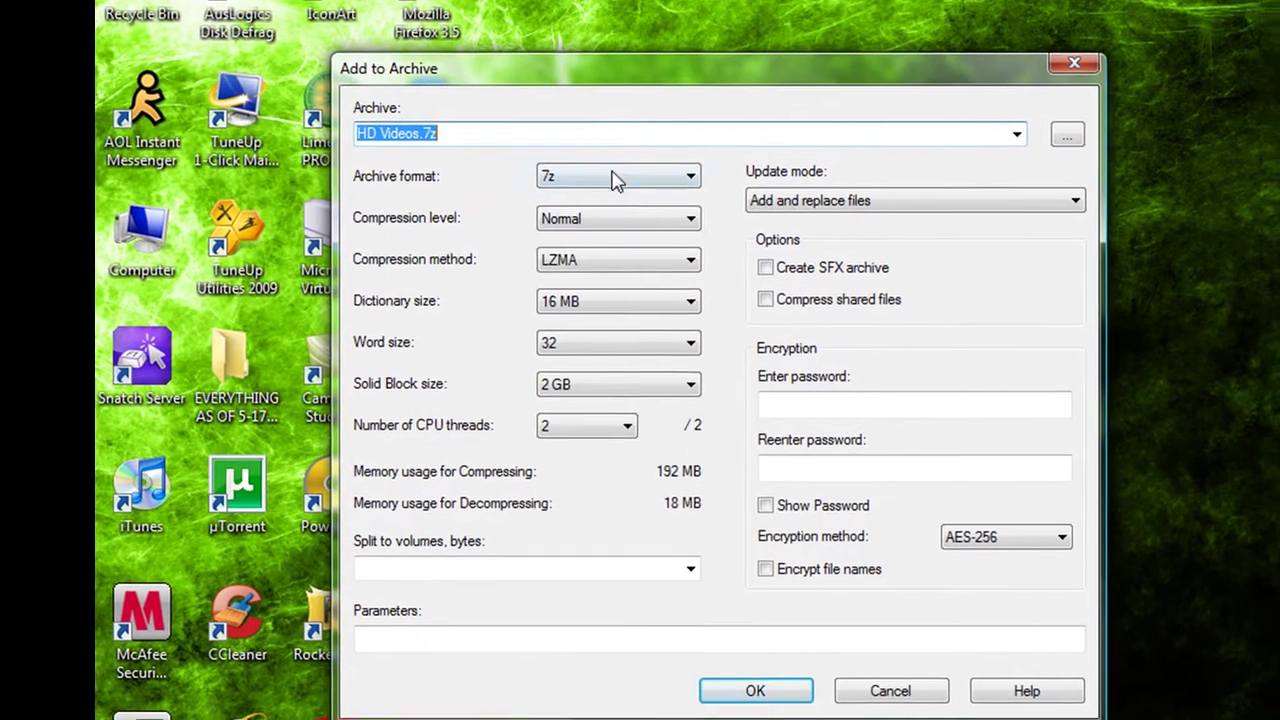
pyautogui.click(627, 184)
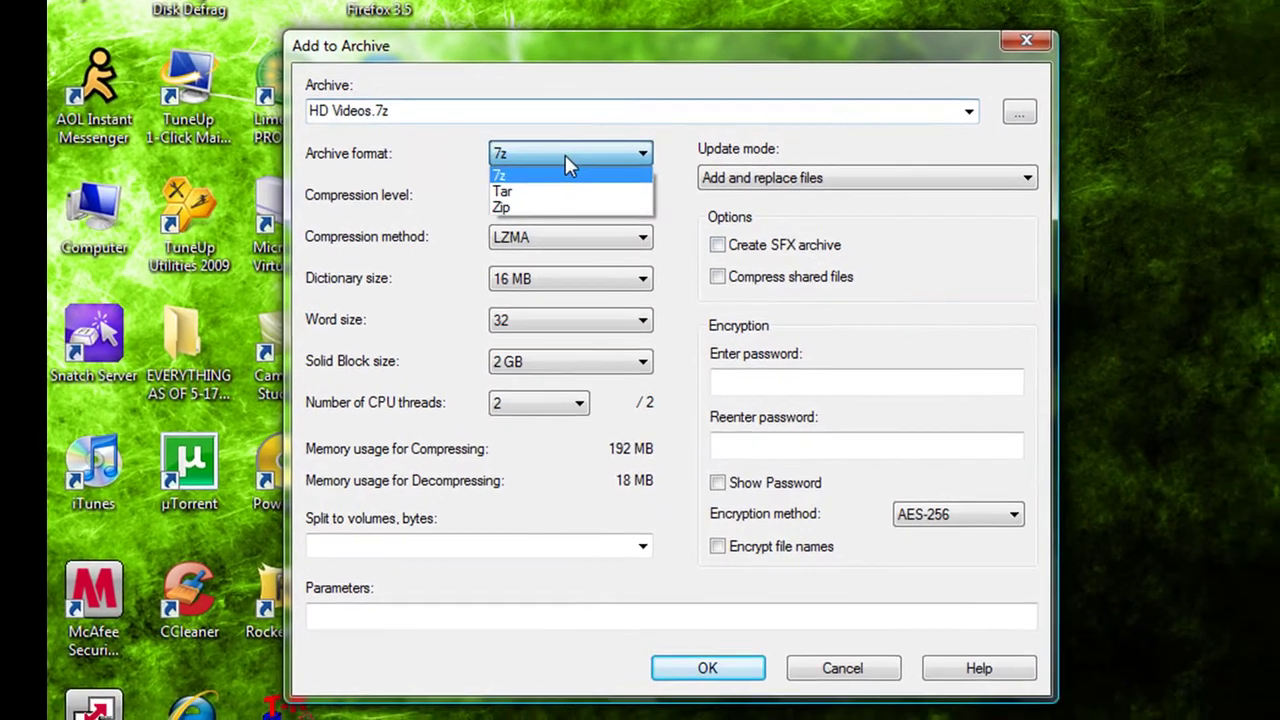
pyautogui.click(627, 184)
pyautogui.click(627, 184)
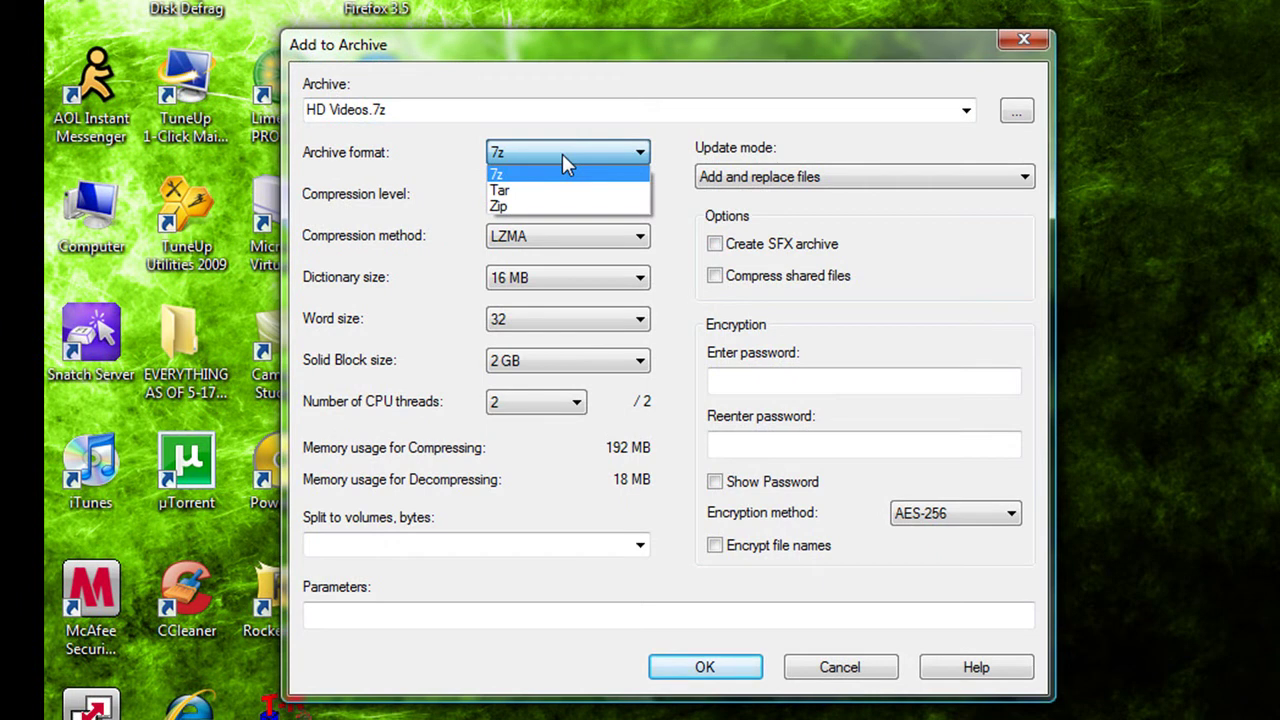
pyautogui.click(563, 158)
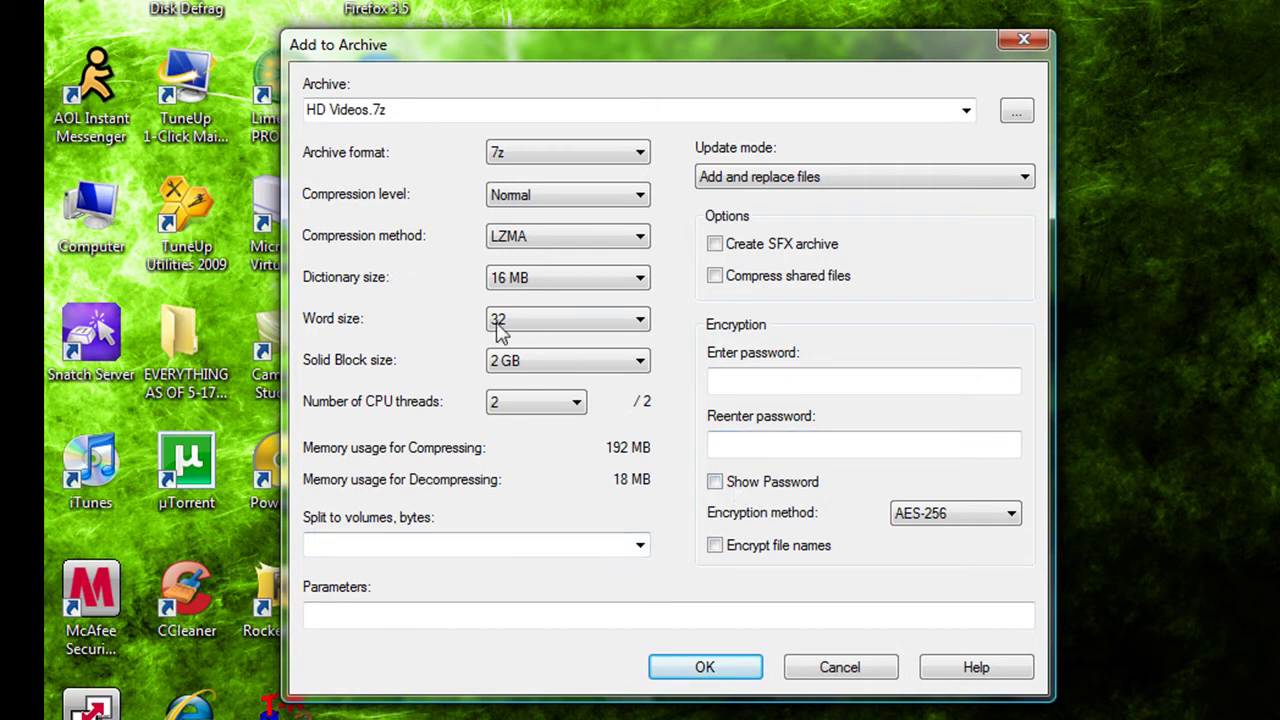
pyautogui.click(614, 196)
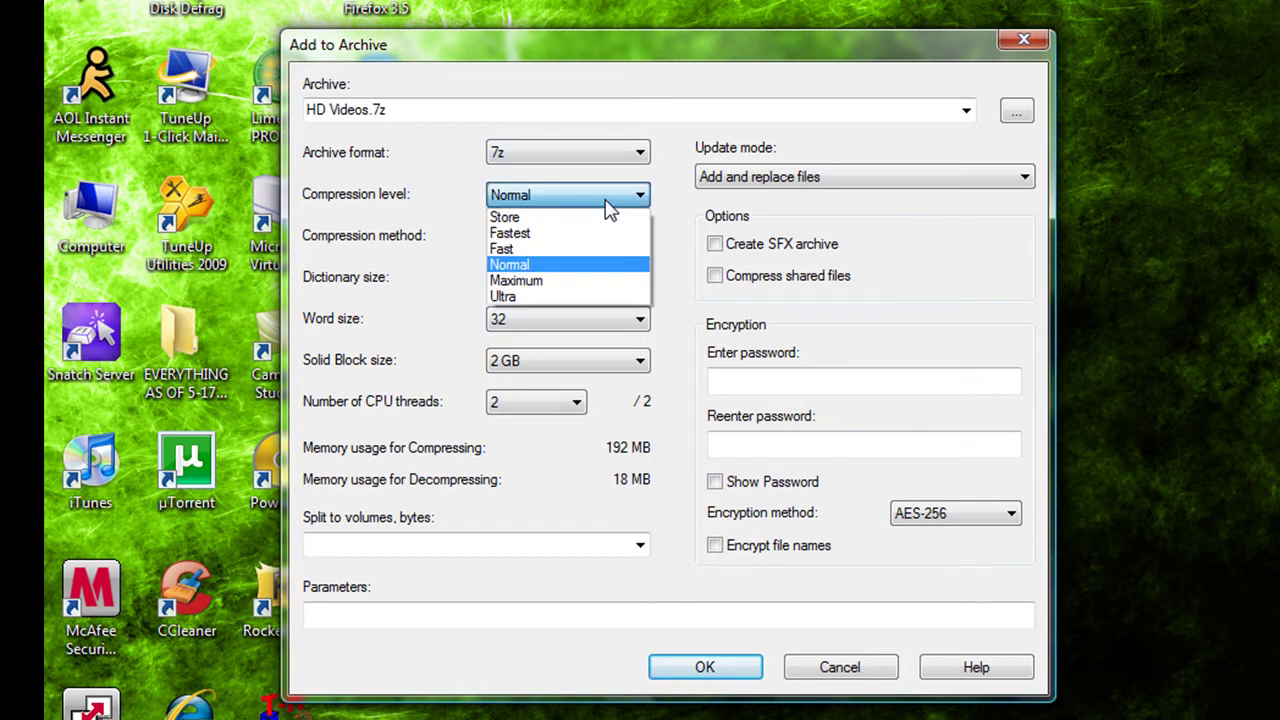
pyautogui.click(610, 206)
pyautogui.click(692, 667)
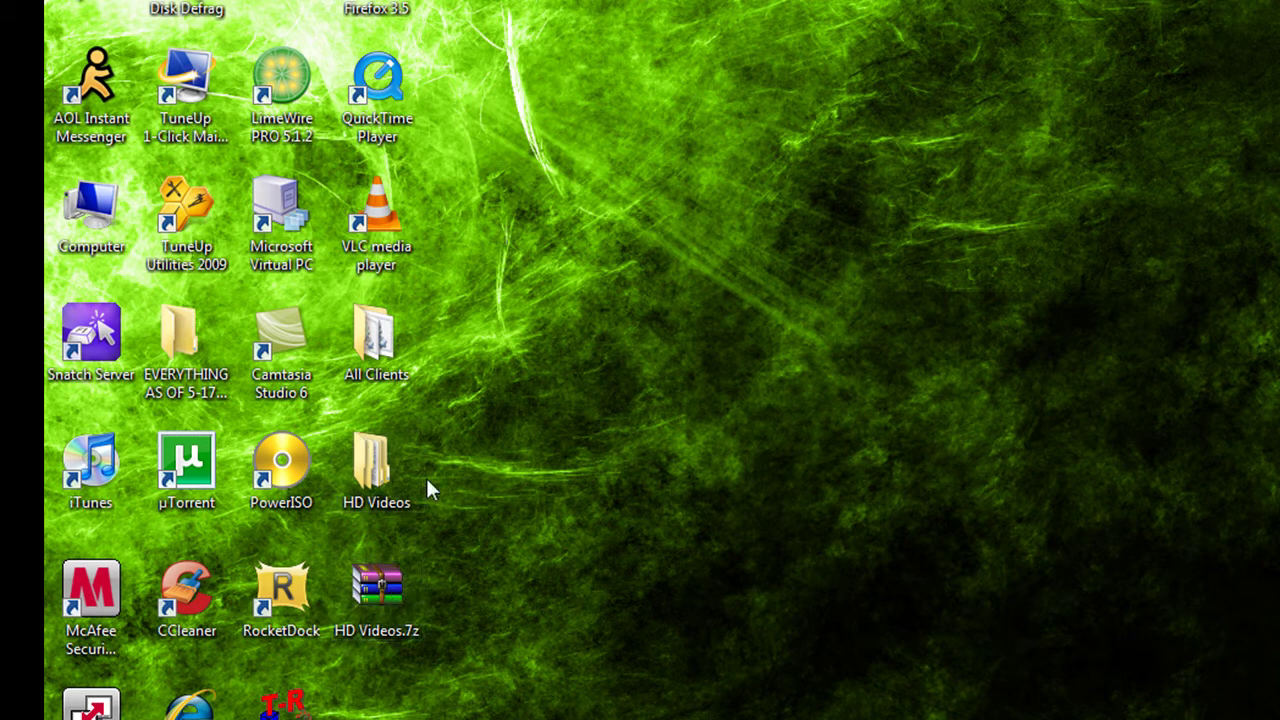
# Open the HD Videos folder to view its contents, then close it
pyautogui.click(380, 470)
pyautogui.doubleClick(380, 470)
pyautogui.click(1200, 55)
# Archive HD Videos with WinRAR as HD Videos.rar using the default RAR settings
pyautogui.rightClick(370, 465)
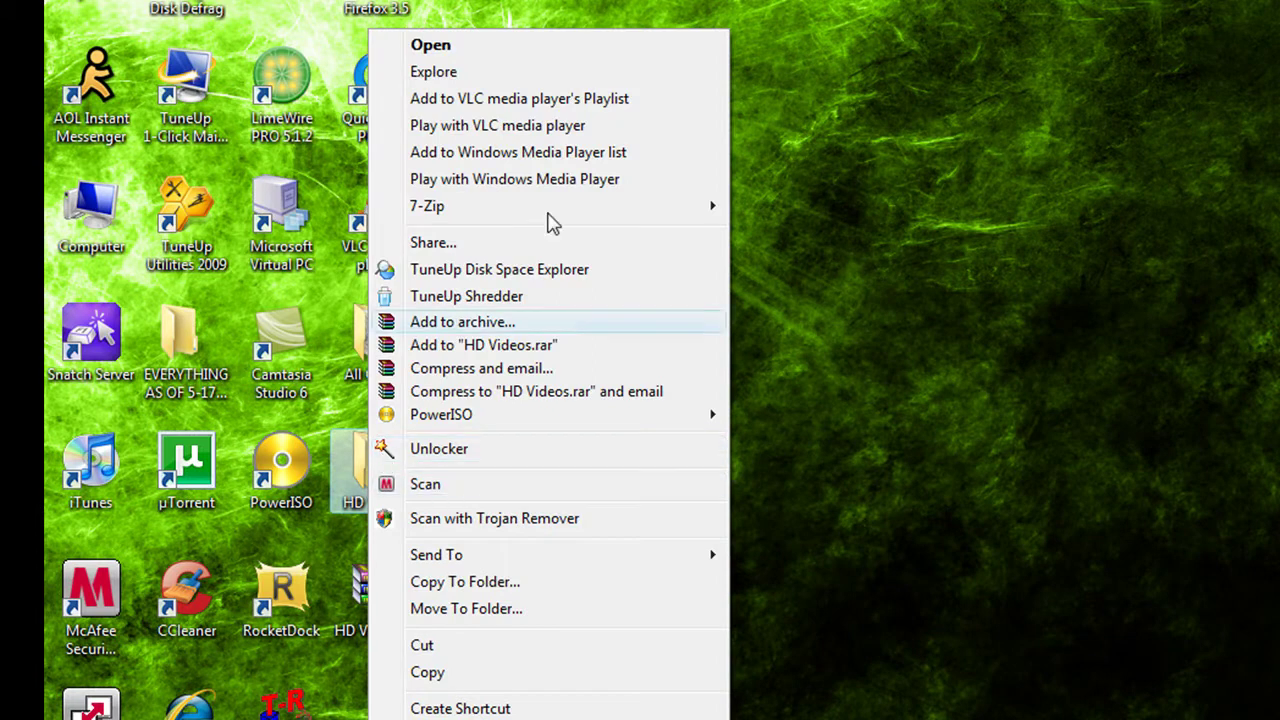
pyautogui.click(536, 322)
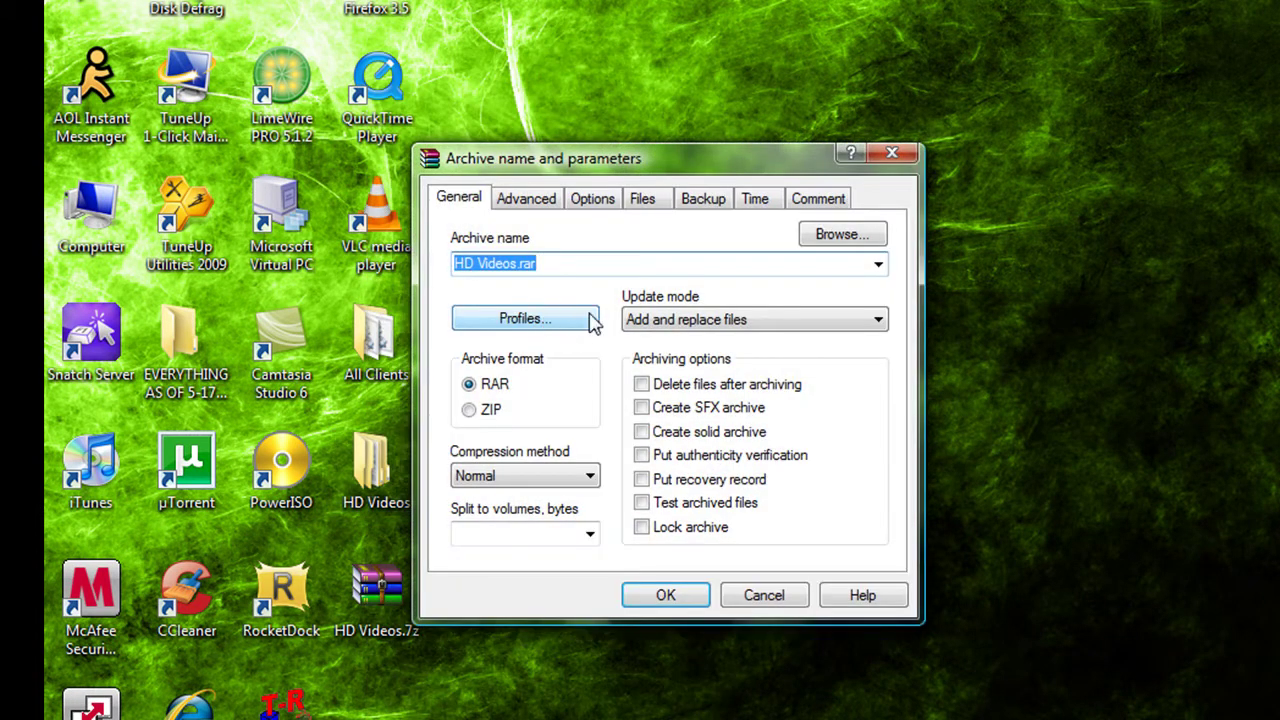
pyautogui.click(668, 597)
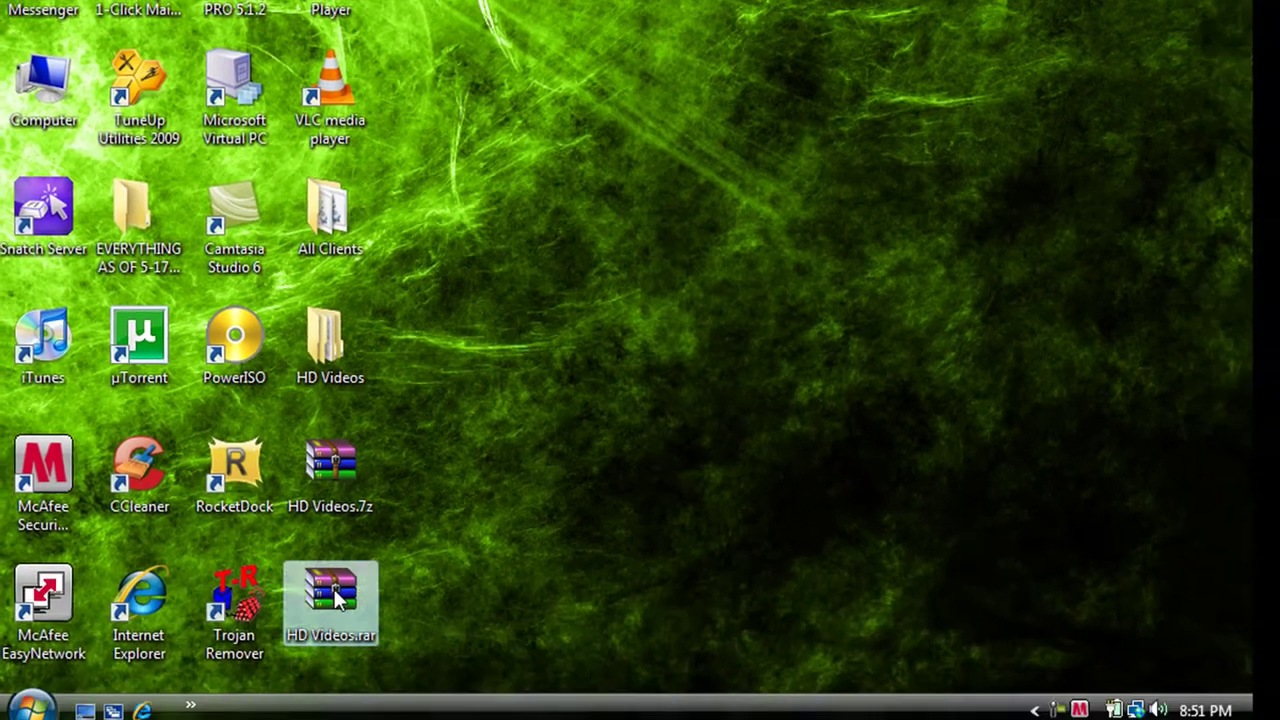
pyautogui.rightClick(337, 597)
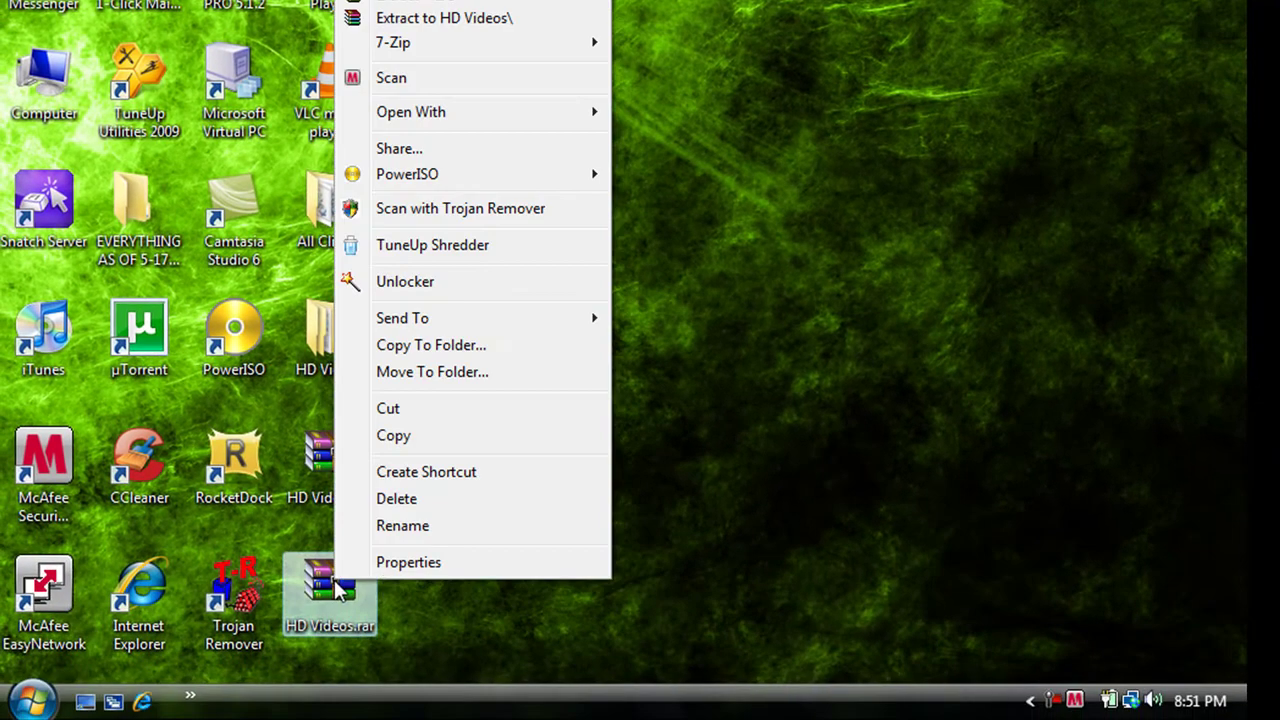
pyautogui.click(390, 567)
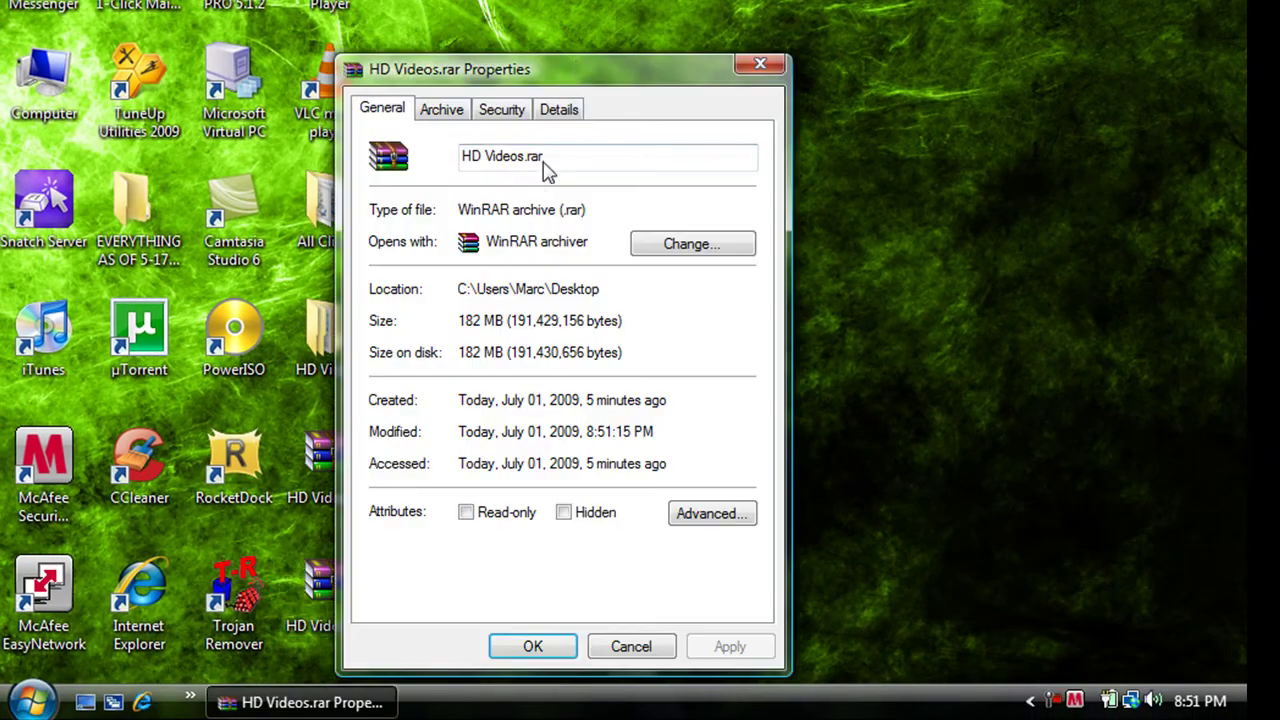
pyautogui.moveTo(605, 72); pyautogui.dragTo(1041, 78)
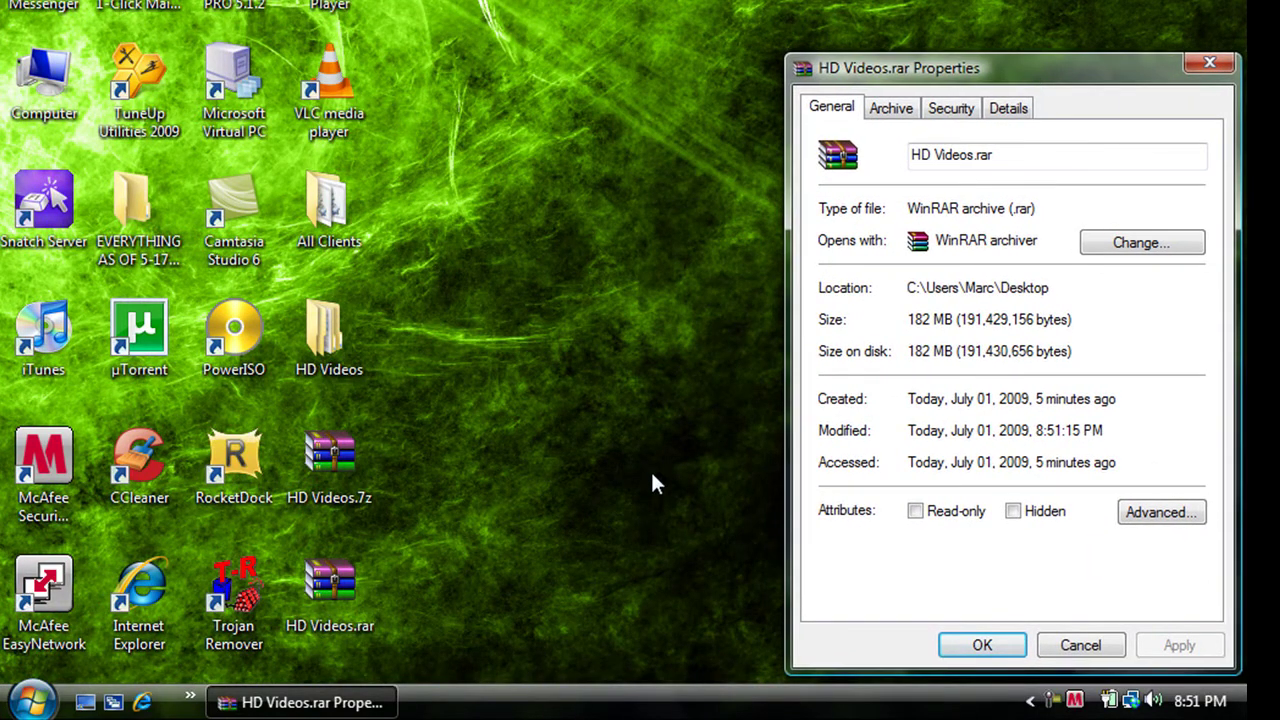
pyautogui.press('XF86Calculator')
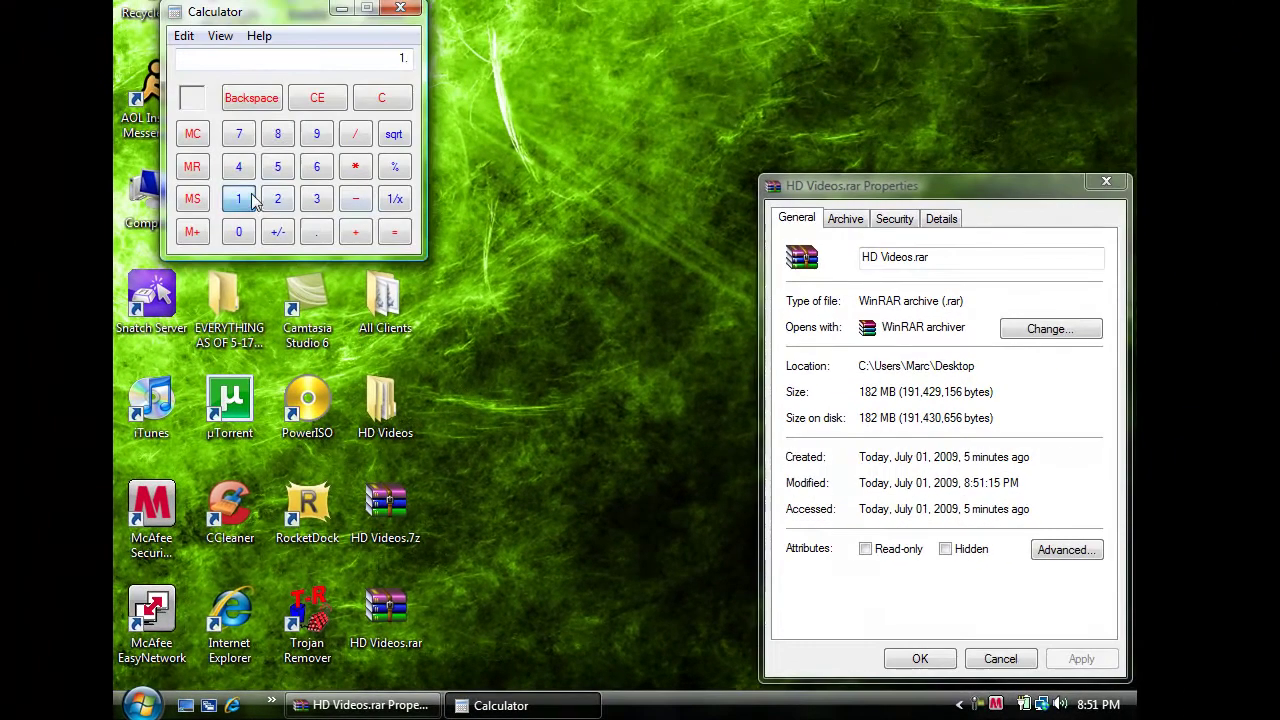
pyautogui.click(154, 90)
pyautogui.click(201, 11)
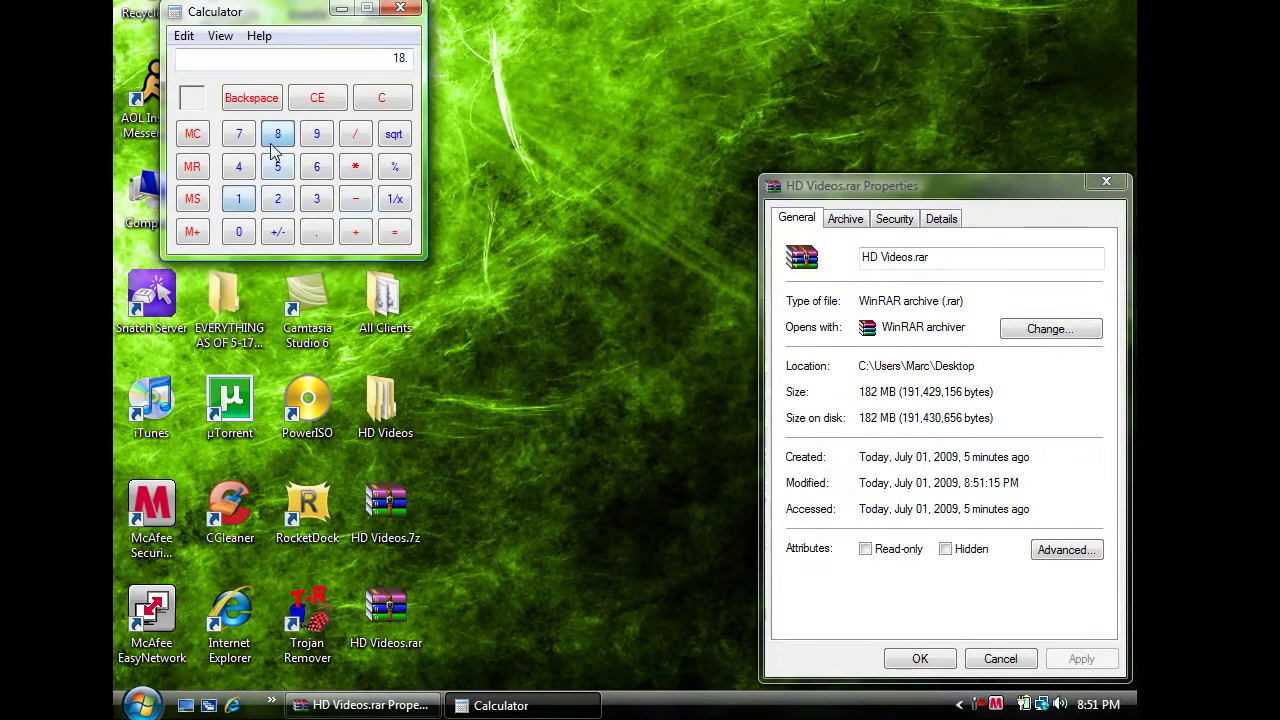
pyautogui.click(278, 200)
pyautogui.click(395, 232)
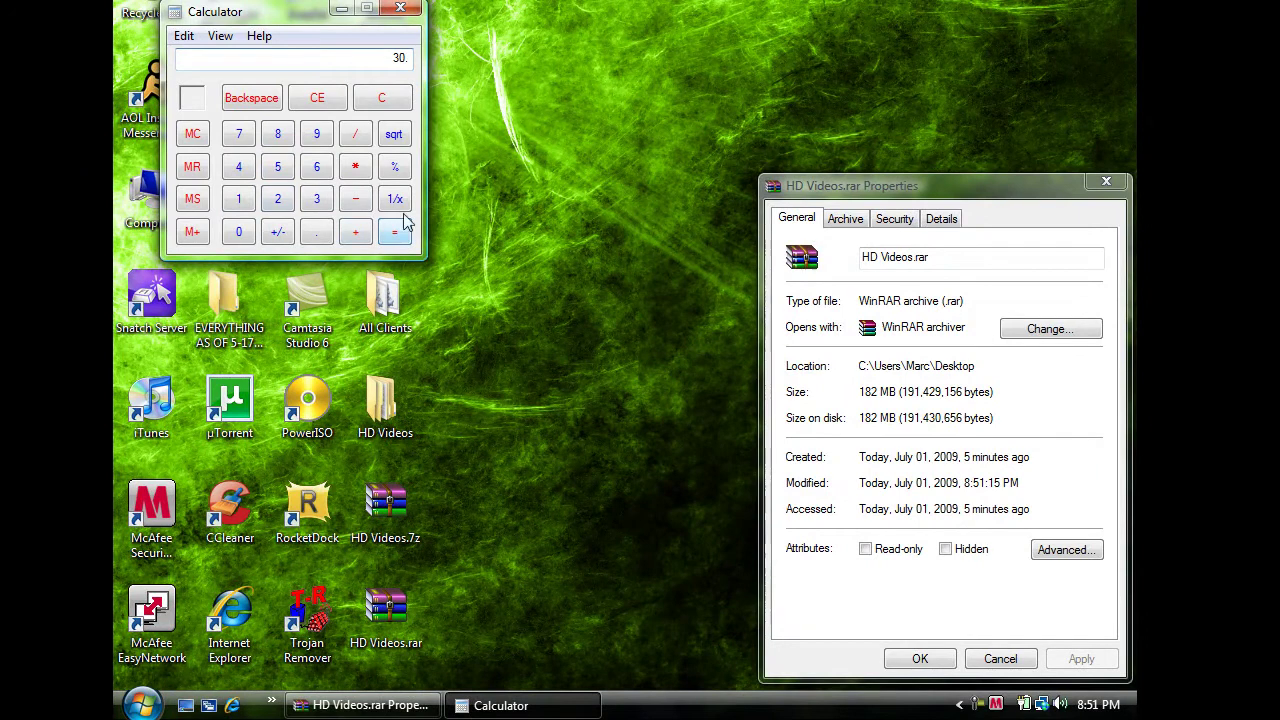
pyautogui.click(412, 10)
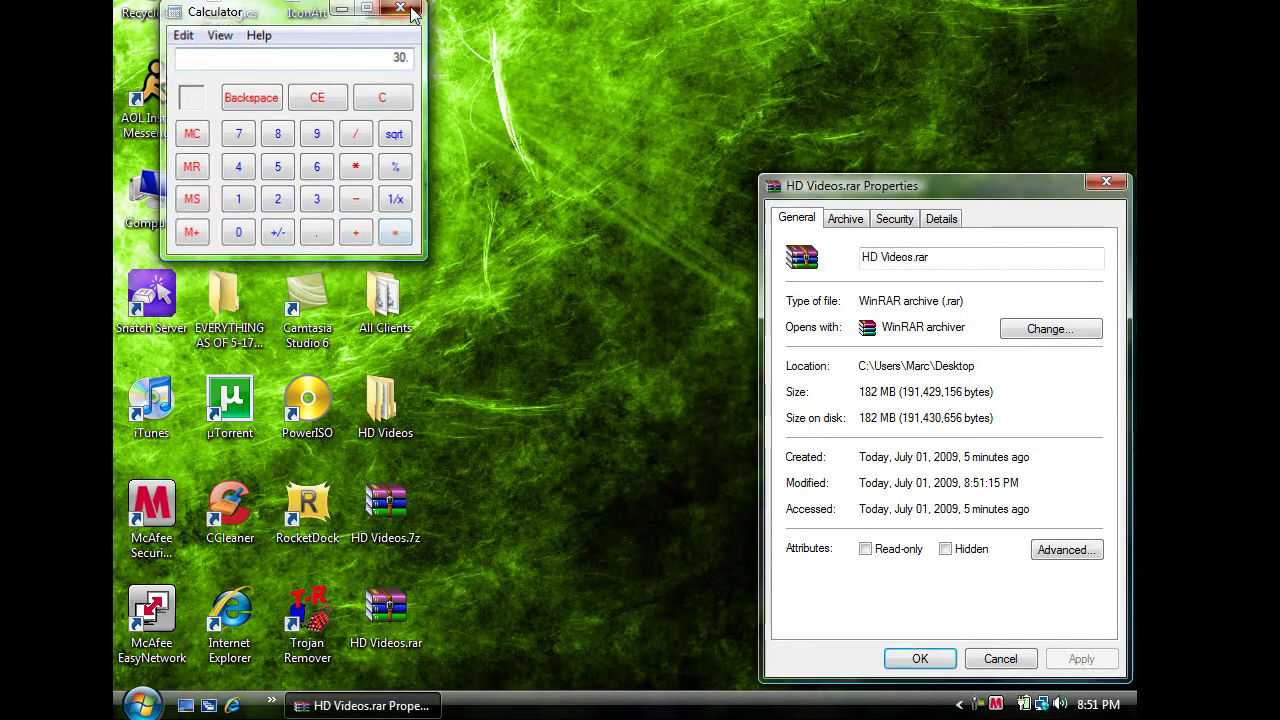
pyautogui.click(1106, 182)
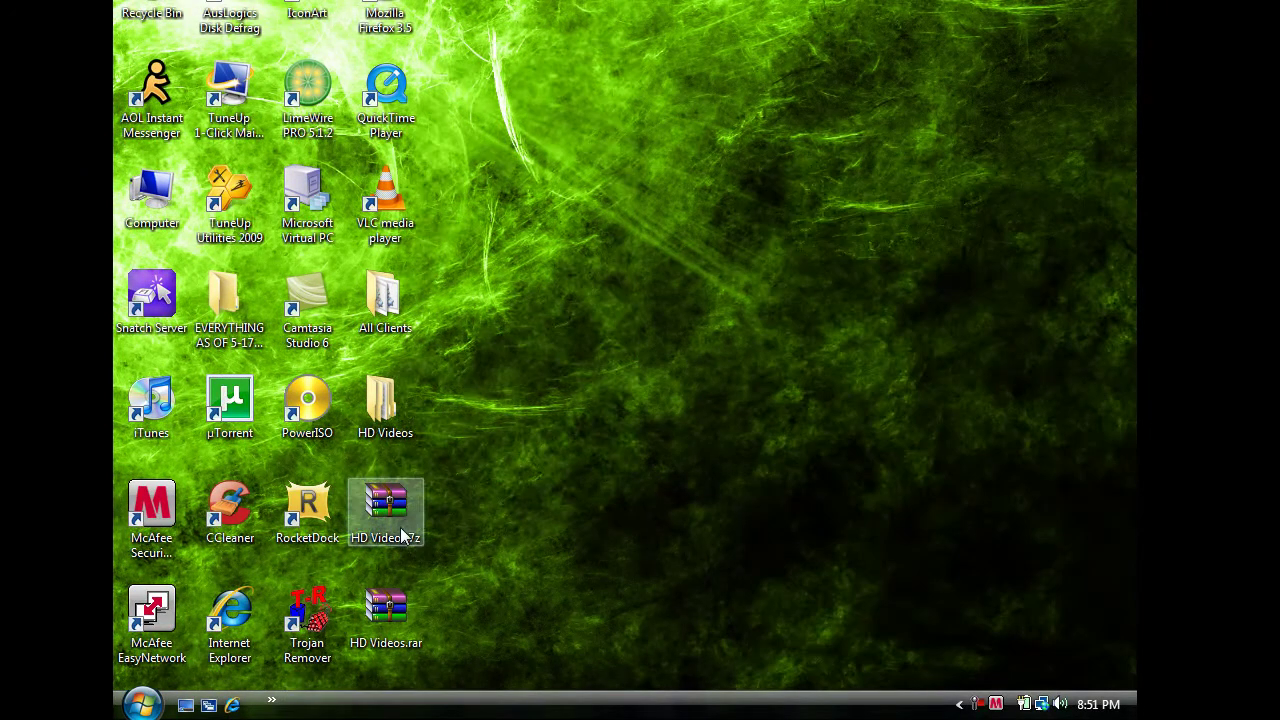
# Show HD Videos.7z's Properties (183 MB) on the right side of the screen
pyautogui.rightClick(403, 531)
pyautogui.click(478, 515)
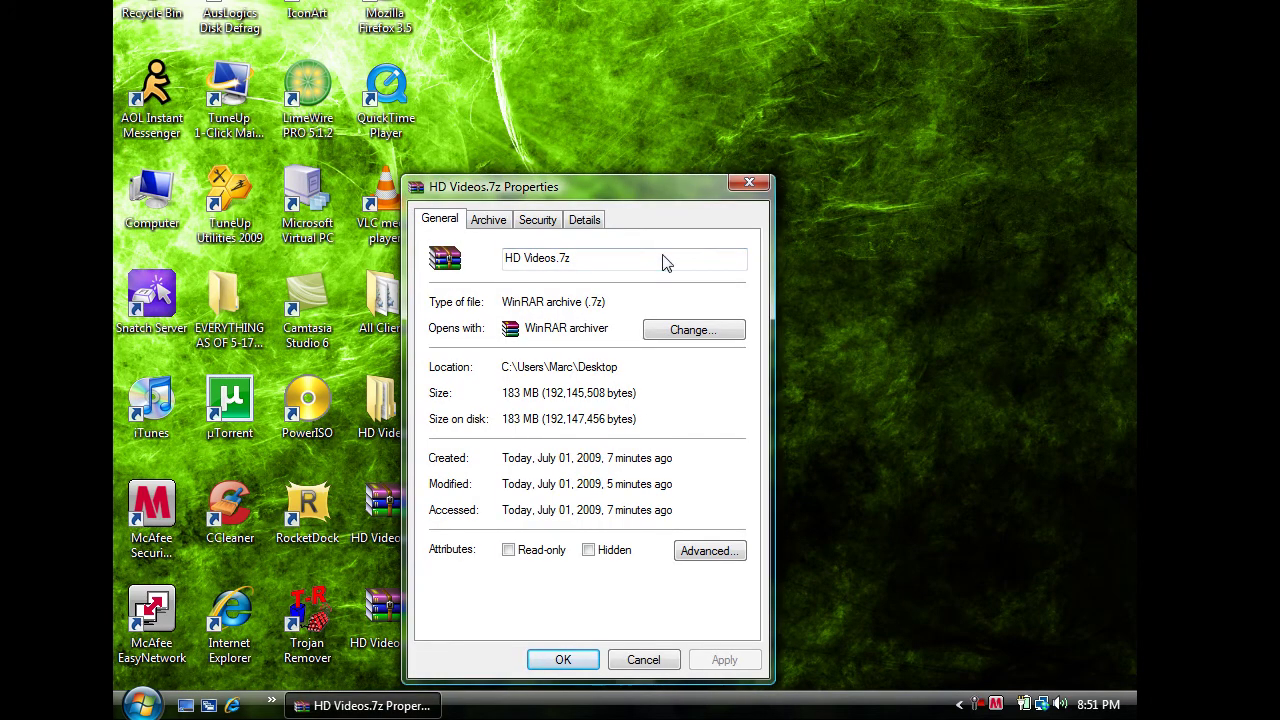
pyautogui.moveTo(650, 202); pyautogui.dragTo(1001, 205)
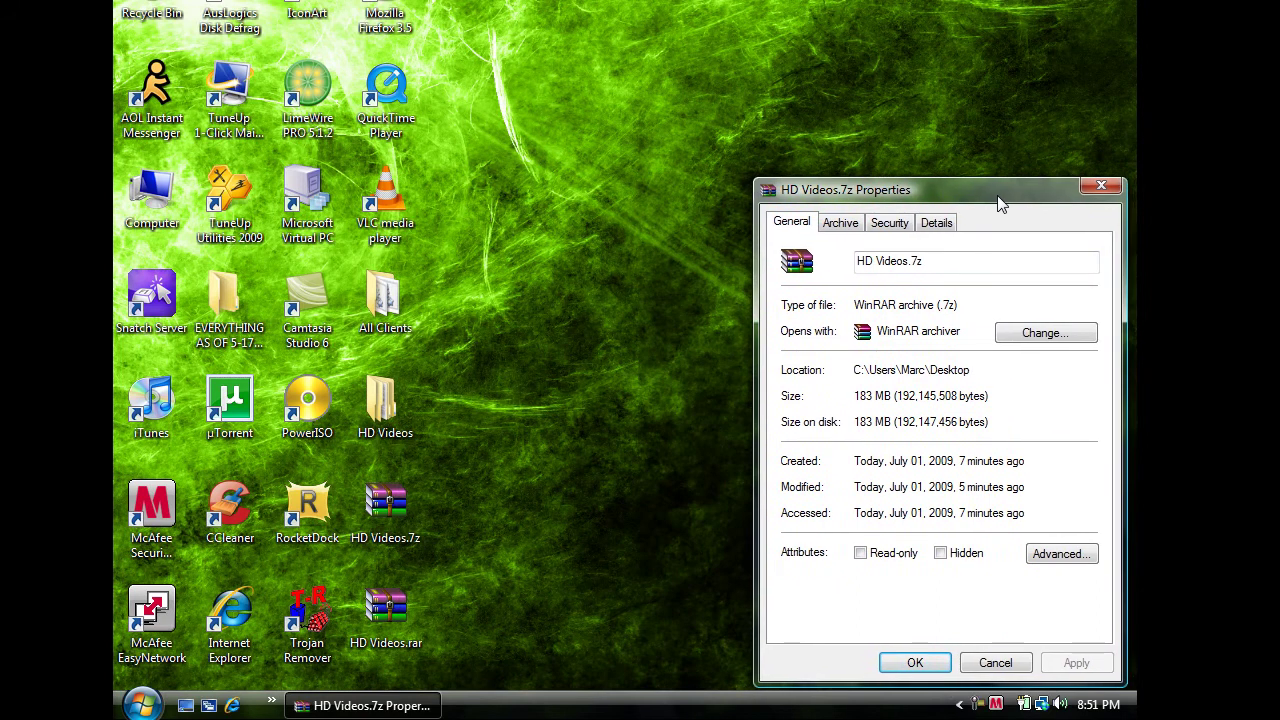
# Compute 212 − 183 = 29 in Calculator, then close Calculator
pyautogui.click(271, 707)
pyautogui.click(300, 650)
pyautogui.click(323, 245)
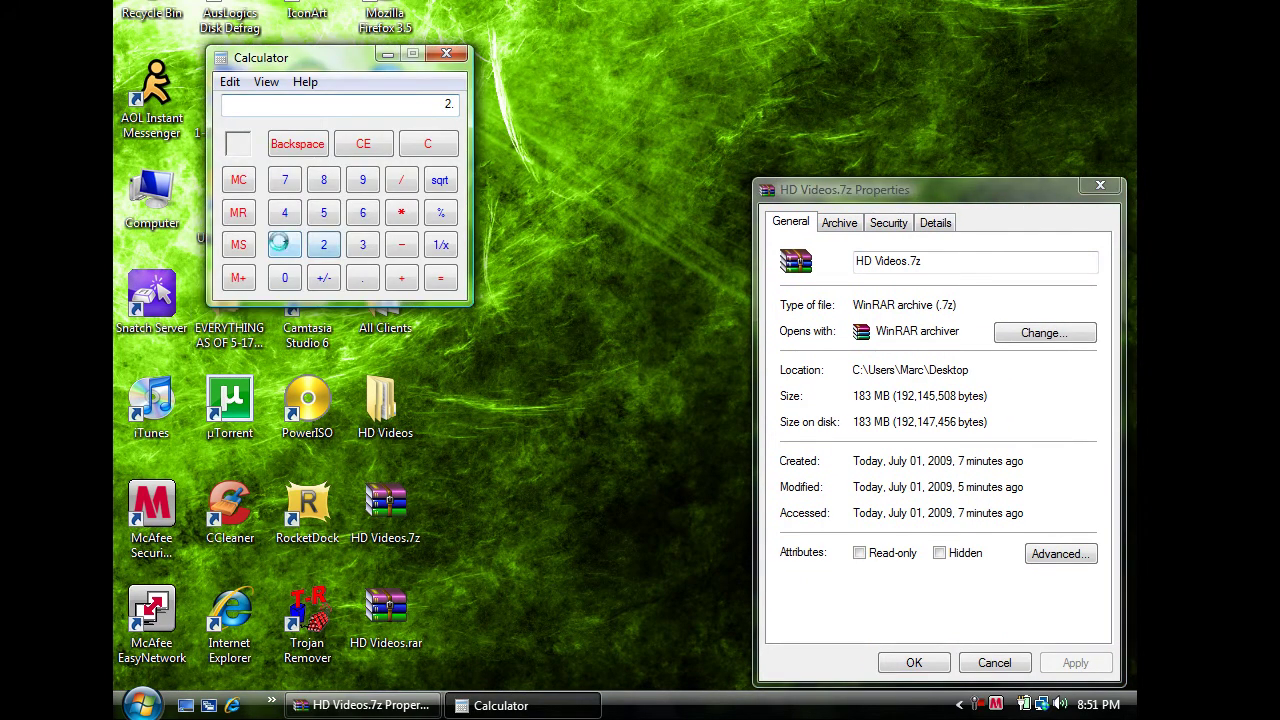
pyautogui.click(281, 244)
pyautogui.click(404, 247)
pyautogui.click(285, 245)
pyautogui.click(323, 180)
pyautogui.click(362, 245)
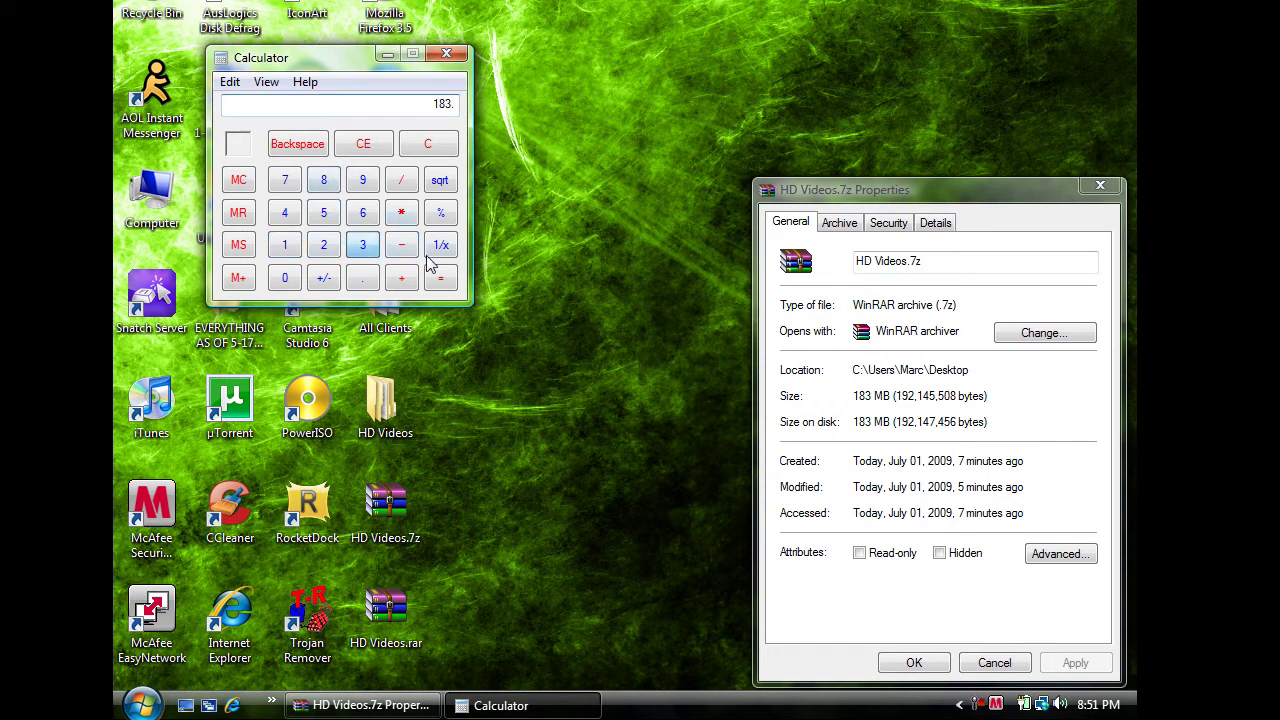
pyautogui.click(440, 278)
pyautogui.click(451, 50)
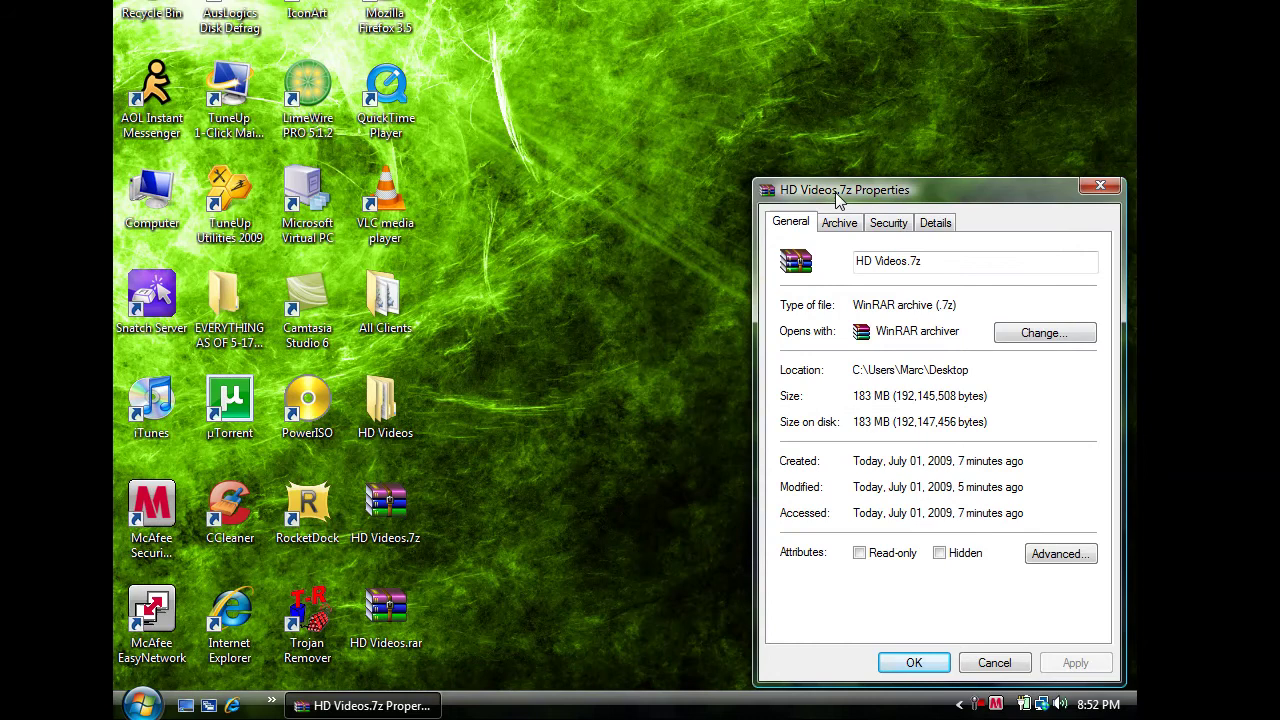
# Close the HD Videos.7z Properties and delete both HD Videos archives
pyautogui.click(1100, 187)
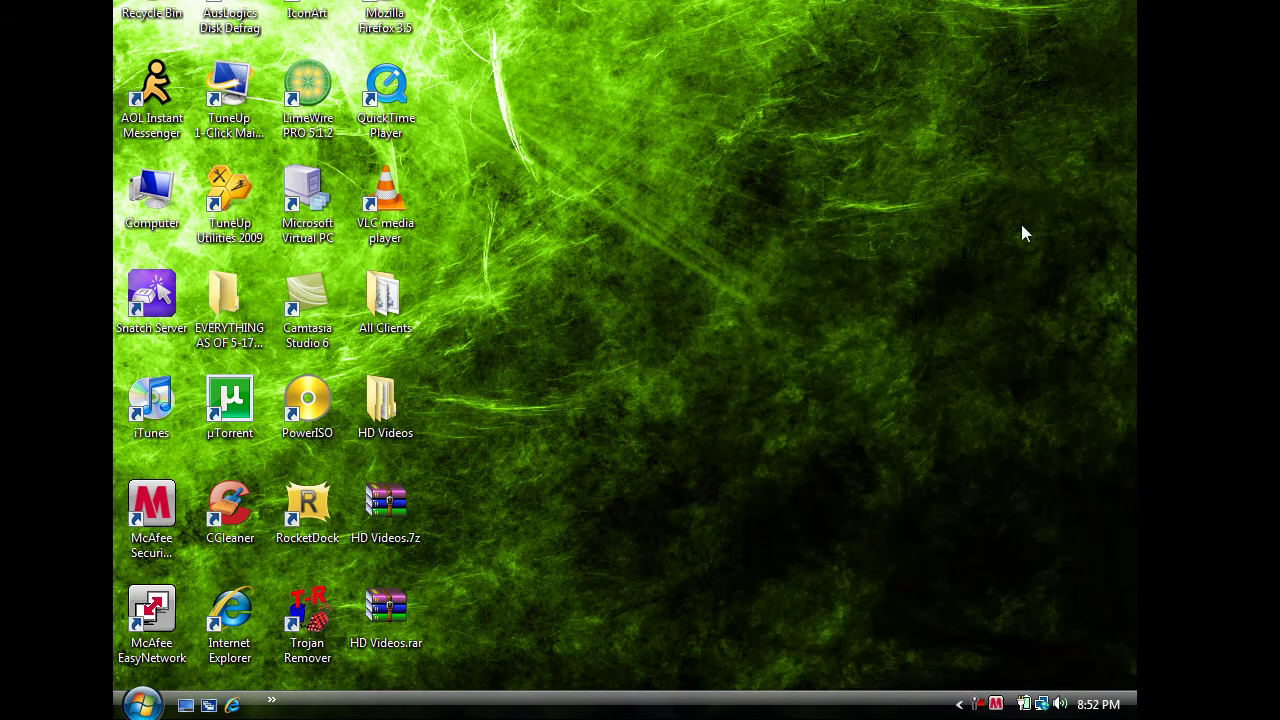
pyautogui.moveTo(498, 662); pyautogui.dragTo(429, 488)
pyautogui.moveTo(474, 628); pyautogui.dragTo(800, 292)
pyautogui.press('Delete')
pyautogui.press('Return')
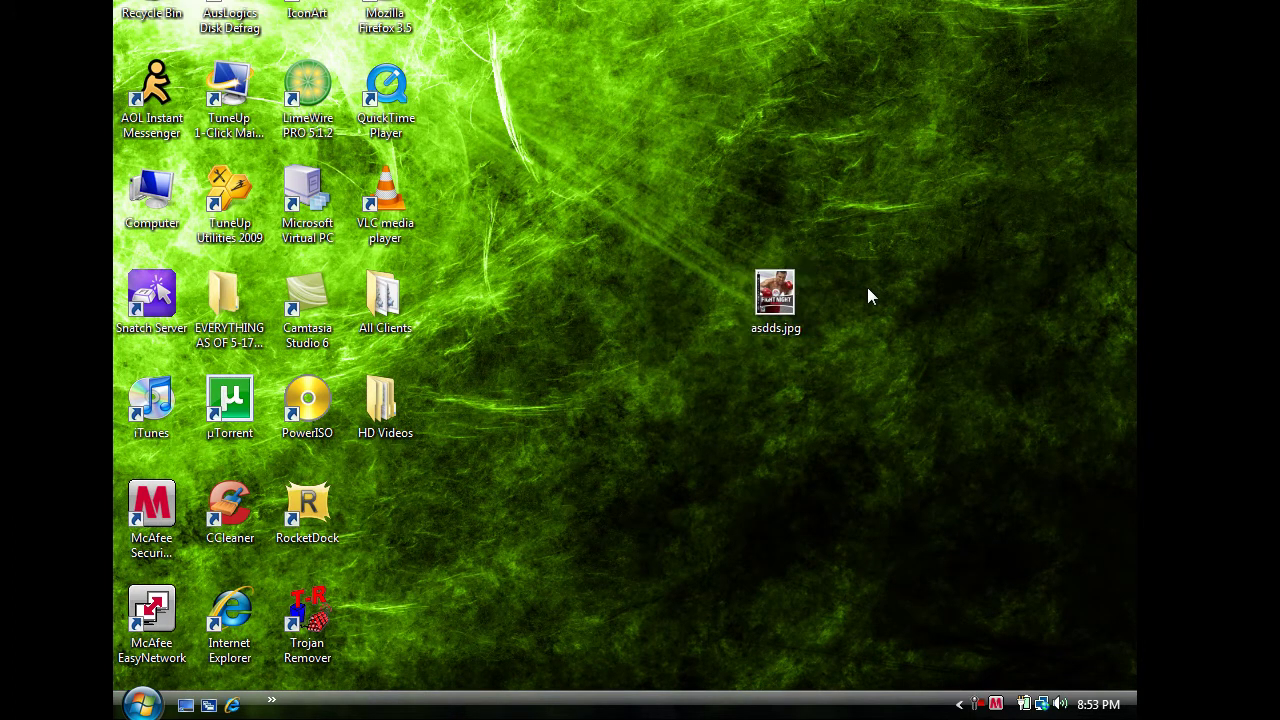
# Check asdds.jpg's size (3.51 KB) in its Properties, then close it
pyautogui.rightClick(787, 322)
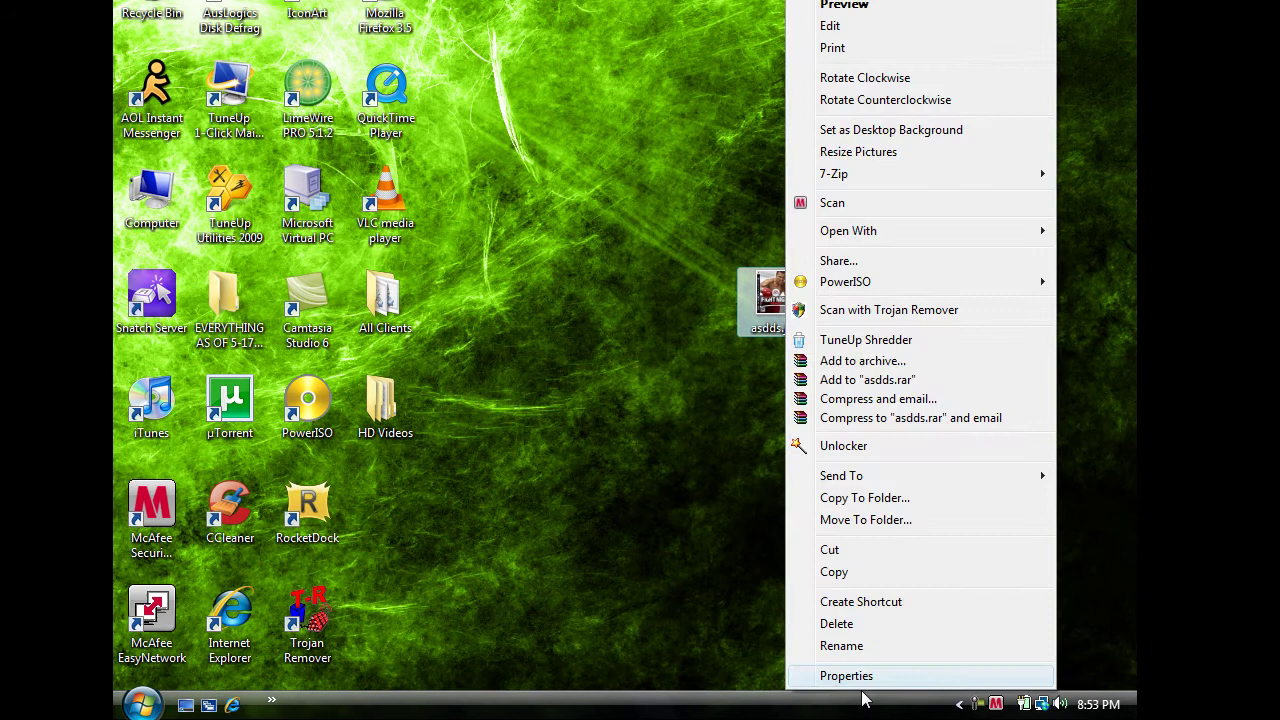
pyautogui.click(860, 675)
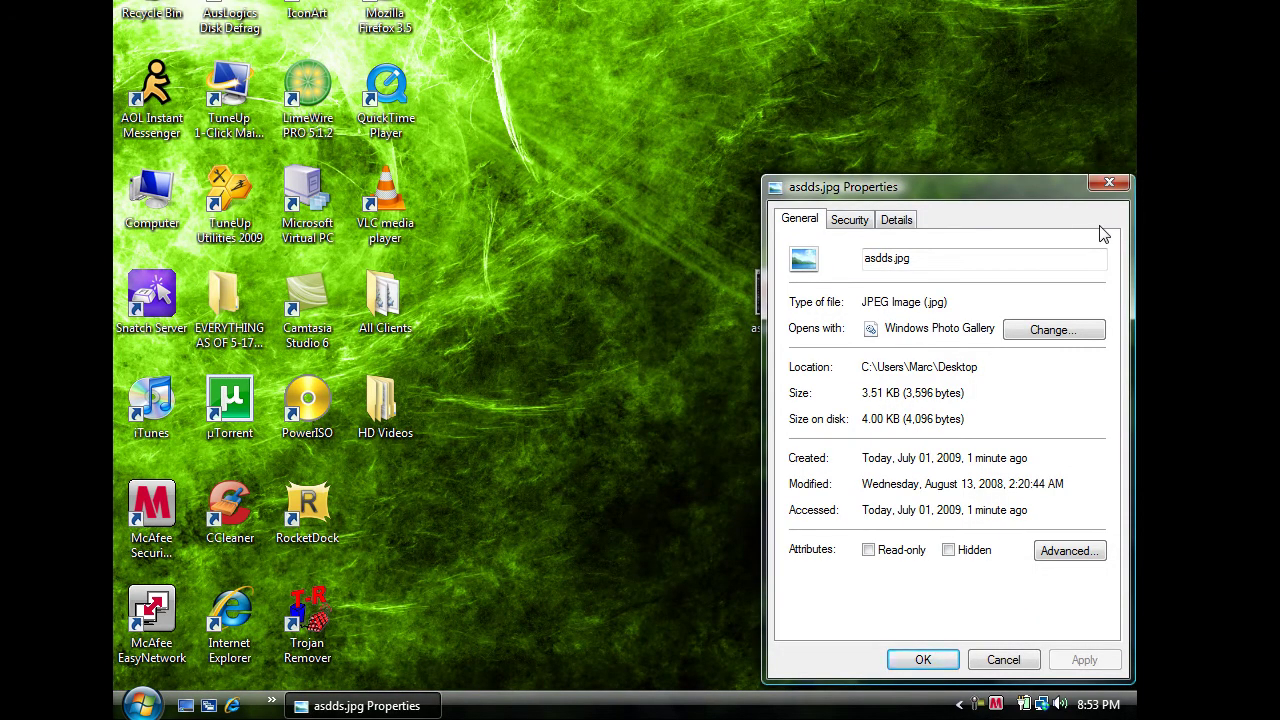
pyautogui.click(1109, 182)
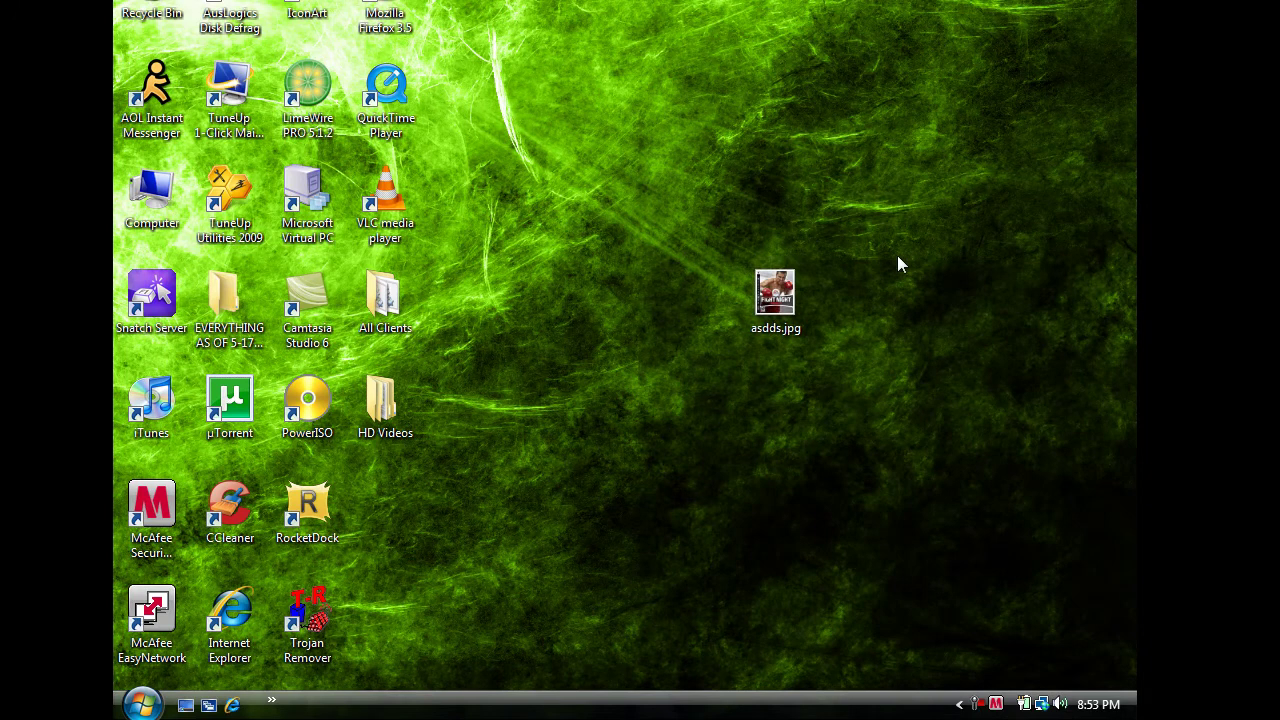
# Create asdds.7z from asdds.jpg with 7-Zip's default settings
pyautogui.rightClick(770, 303)
pyautogui.moveTo(814, 173)
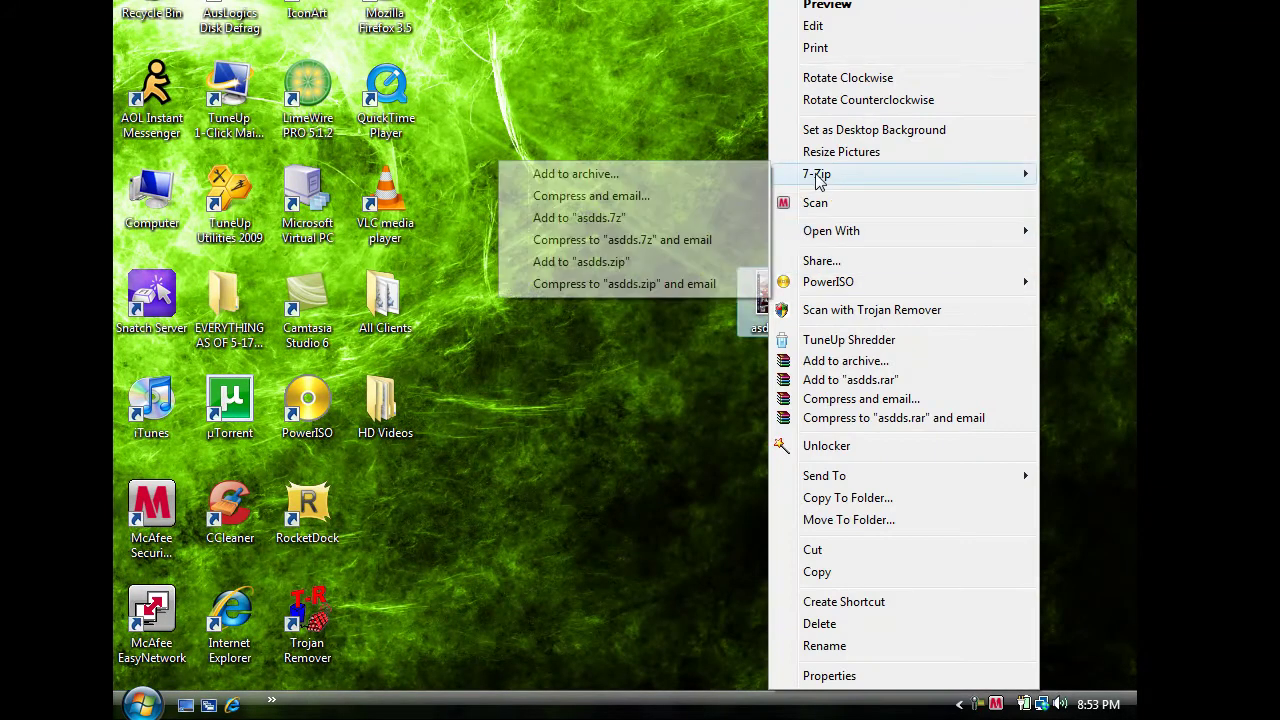
pyautogui.click(713, 176)
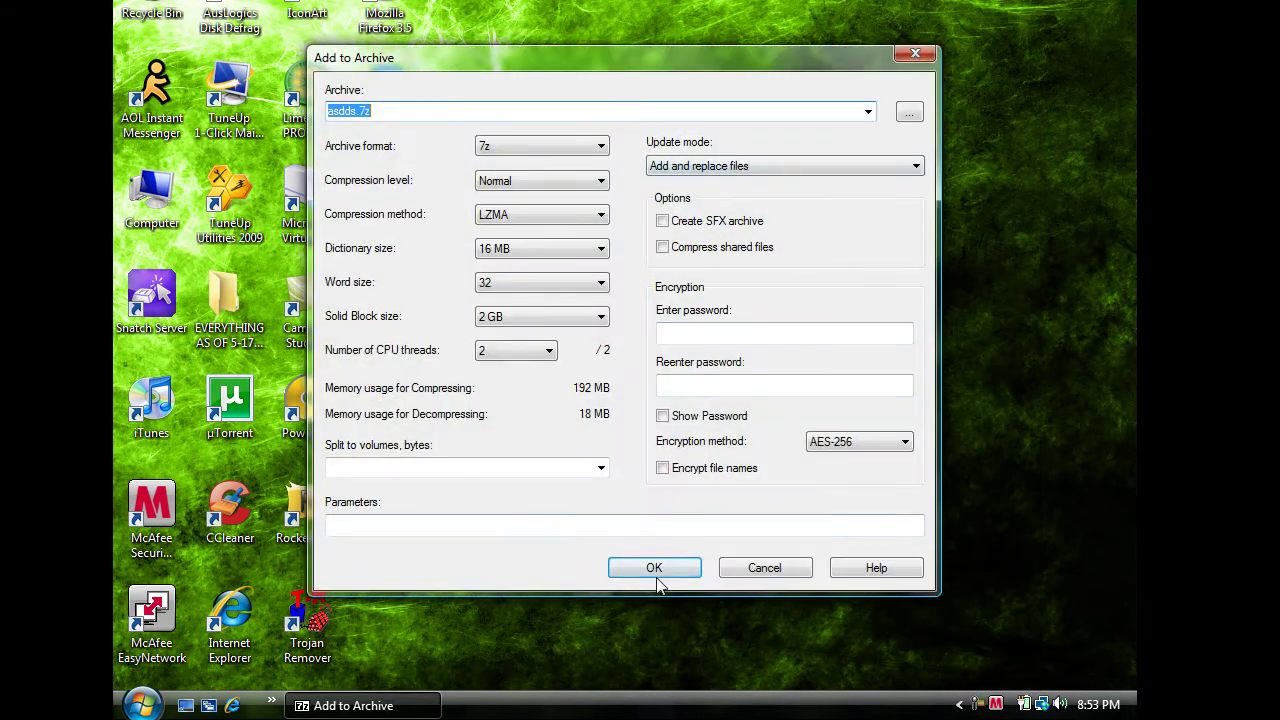
pyautogui.click(655, 570)
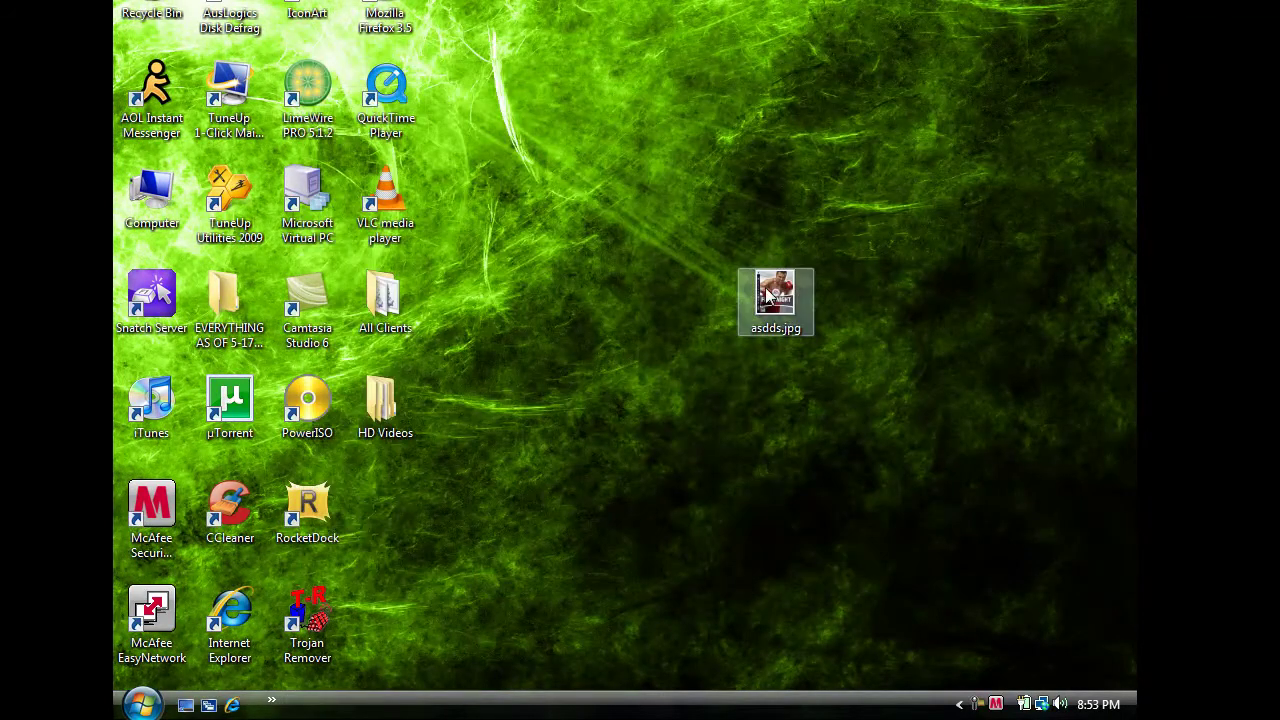
# Create asdds.rar from asdds.jpg with WinRAR's default settings
pyautogui.rightClick(768, 293)
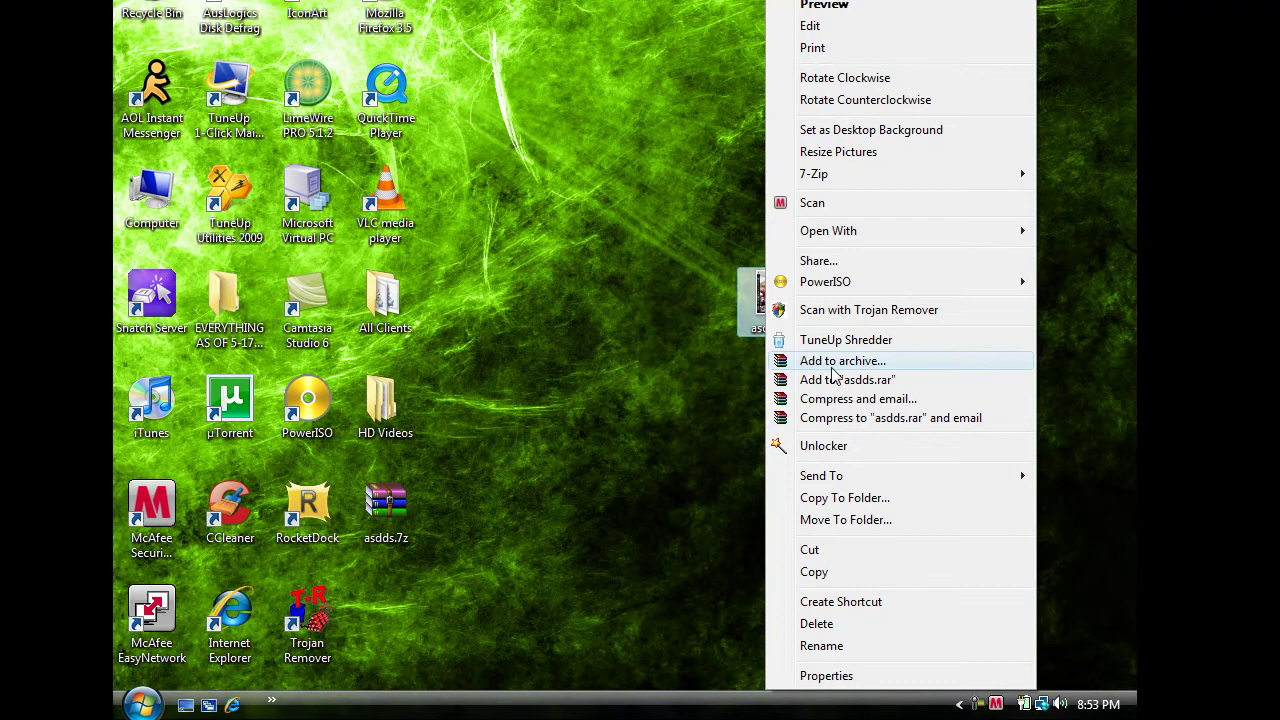
pyautogui.click(890, 361)
pyautogui.click(622, 508)
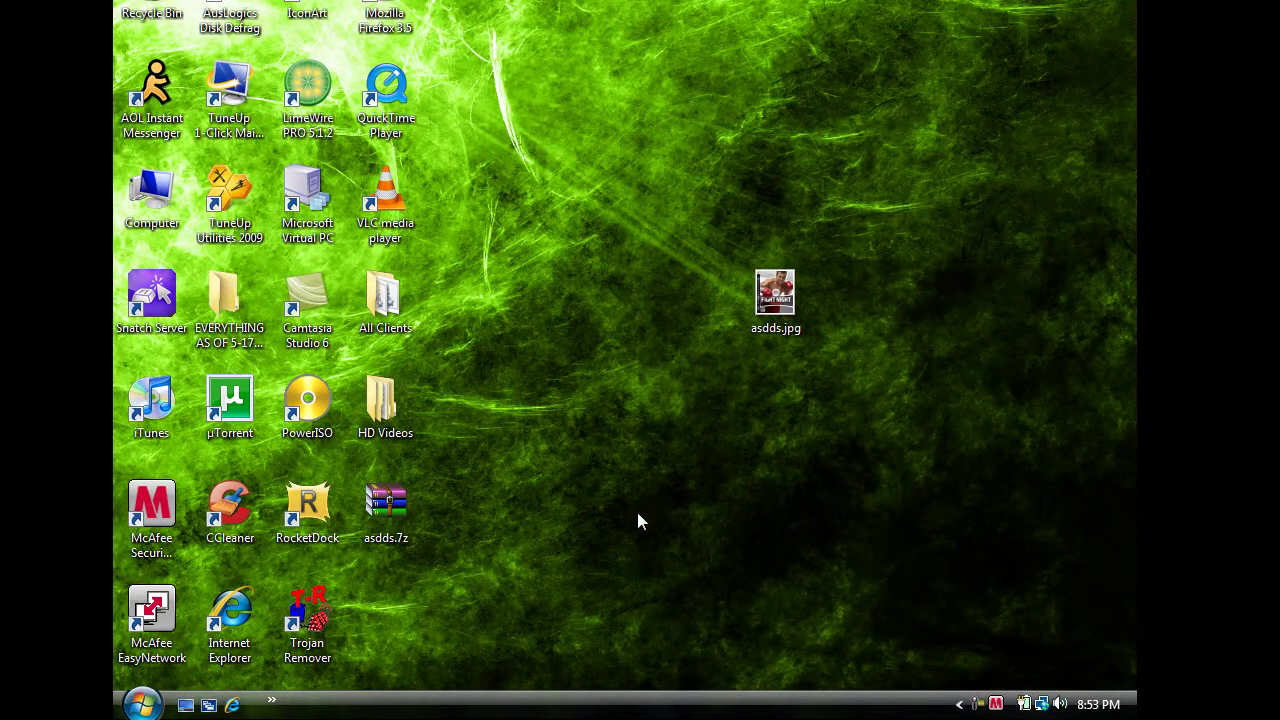
# Check the sizes of asdds.7z (3.56 KB) and asdds.rar (3.58 KB) in Properties
pyautogui.rightClick(393, 513)
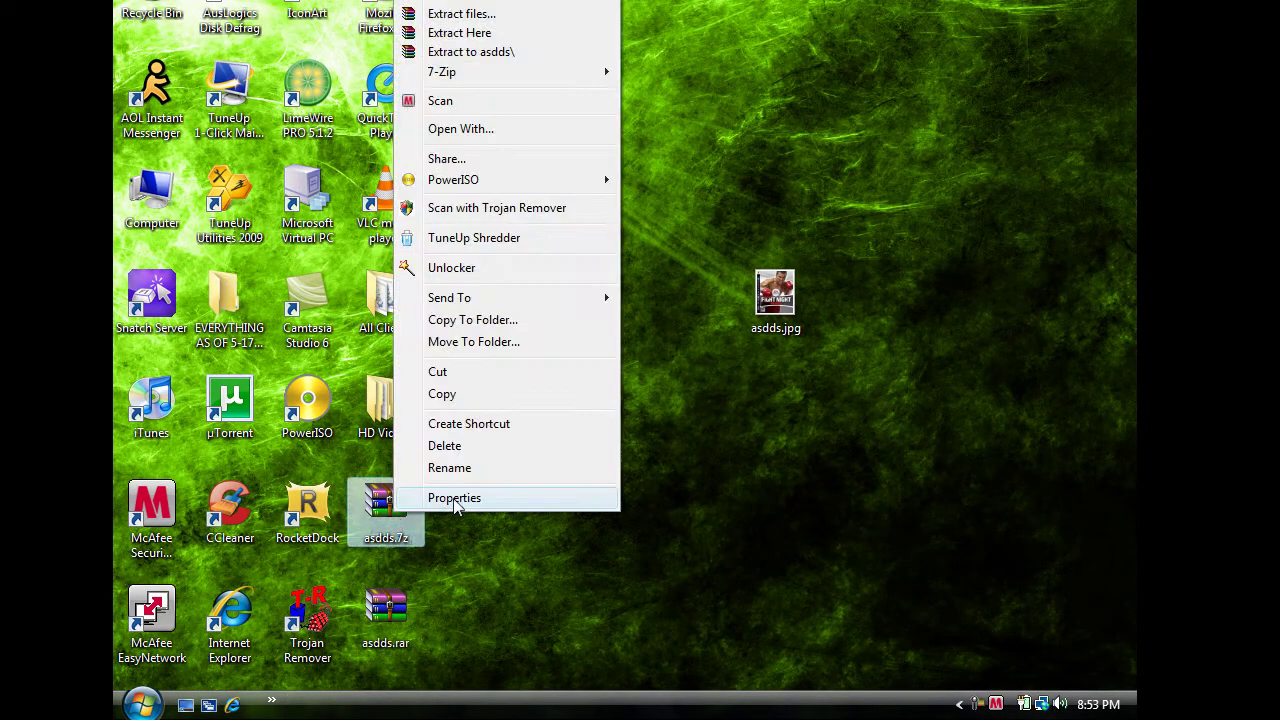
pyautogui.click(457, 497)
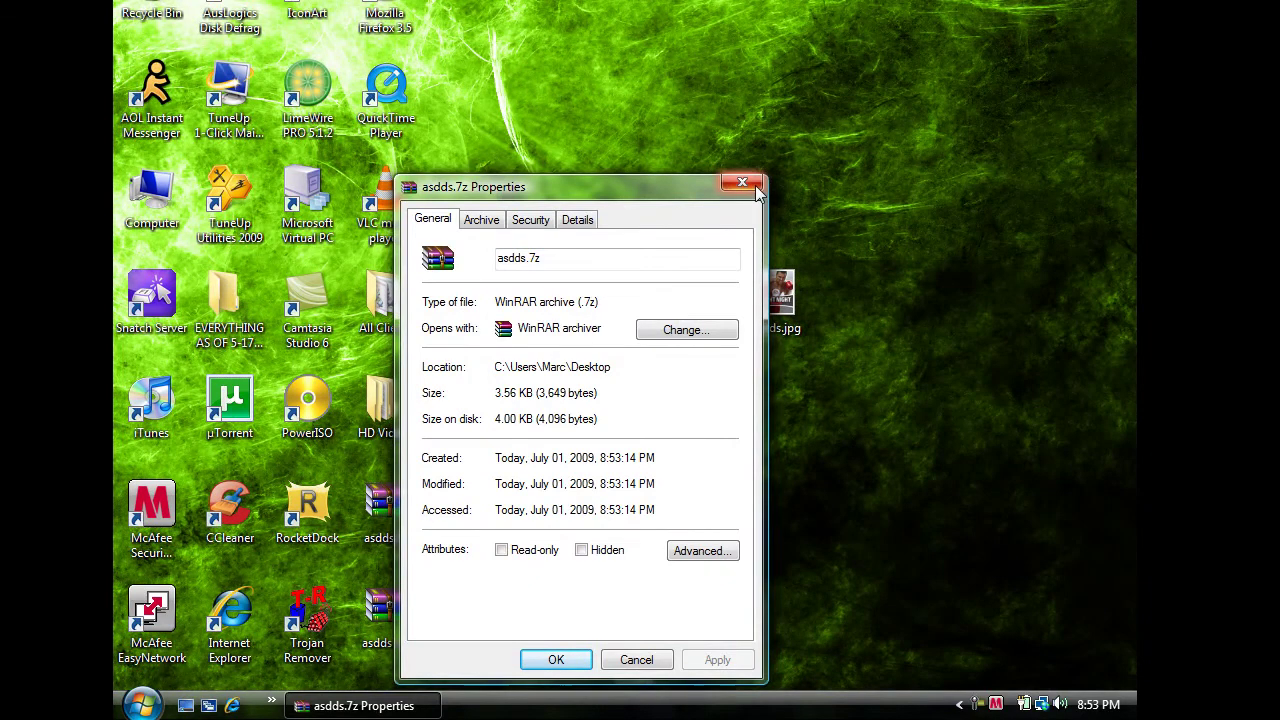
pyautogui.click(742, 183)
pyautogui.rightClick(398, 604)
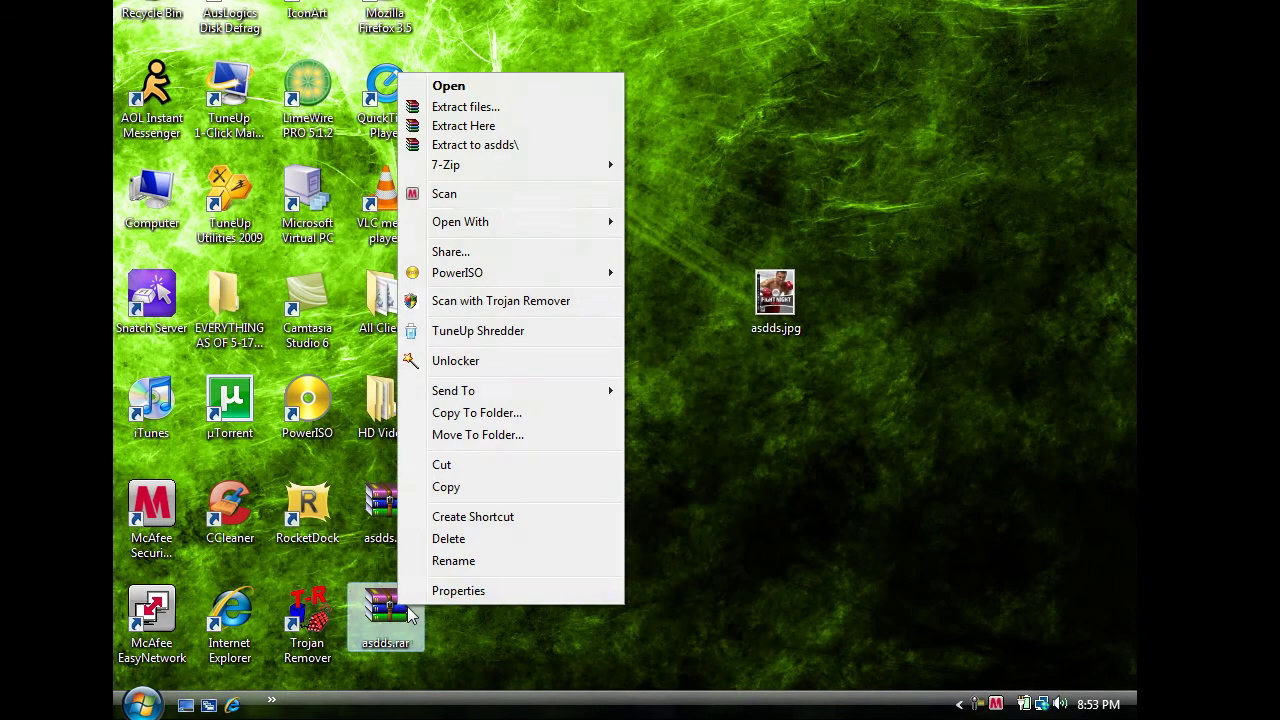
pyautogui.click(444, 593)
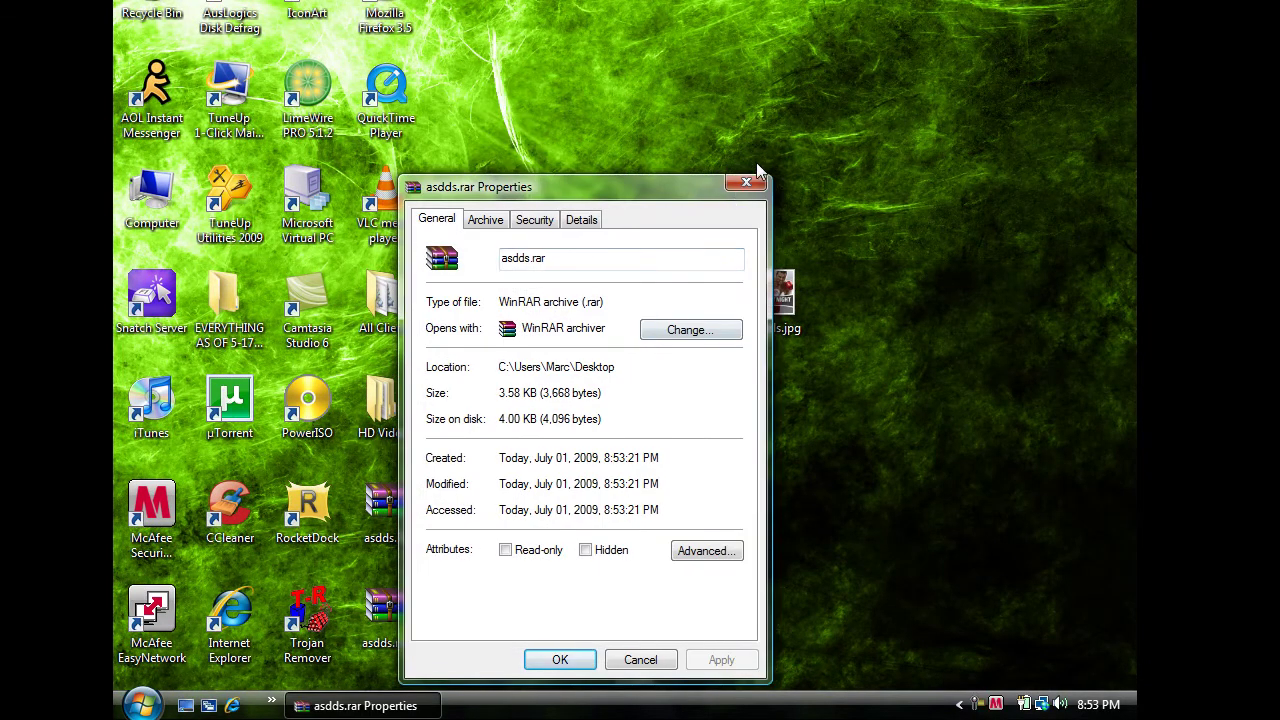
pyautogui.click(746, 181)
# Lay out the asdds.jpg, asdds.rar and asdds.7z Properties side by side for comparison
pyautogui.rightClick(784, 300)
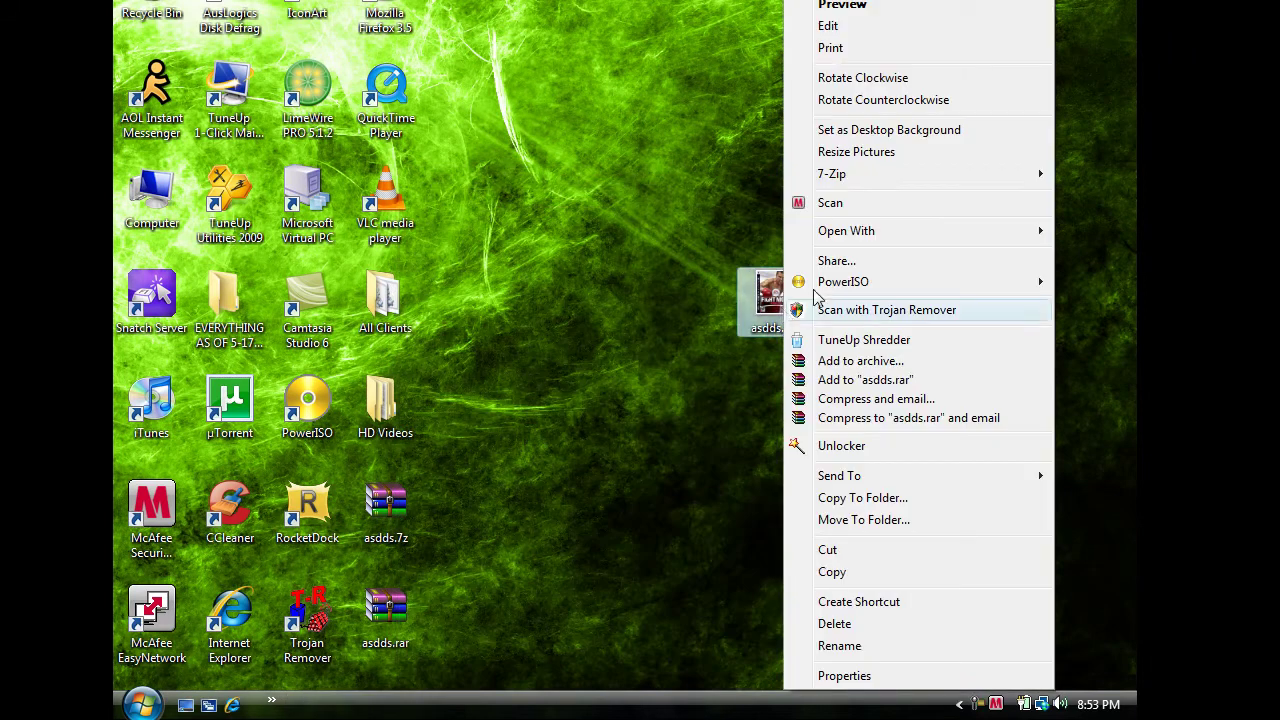
pyautogui.click(850, 676)
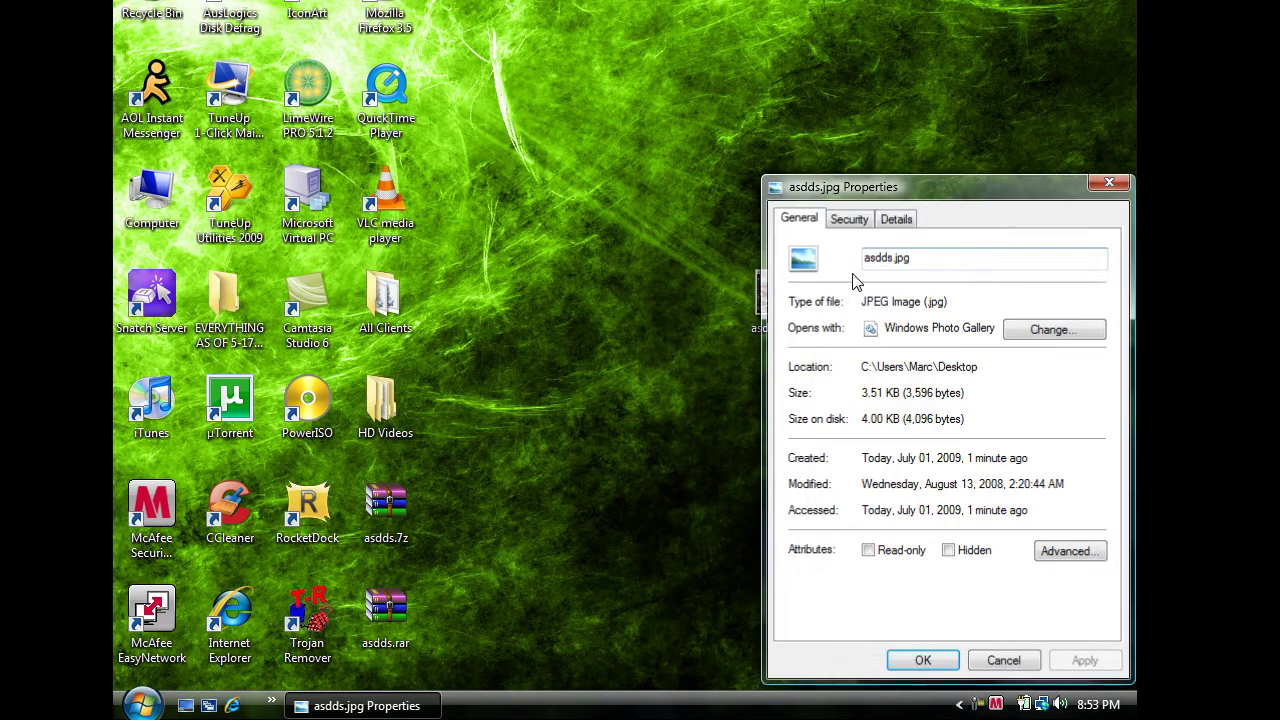
pyautogui.rightClick(378, 640)
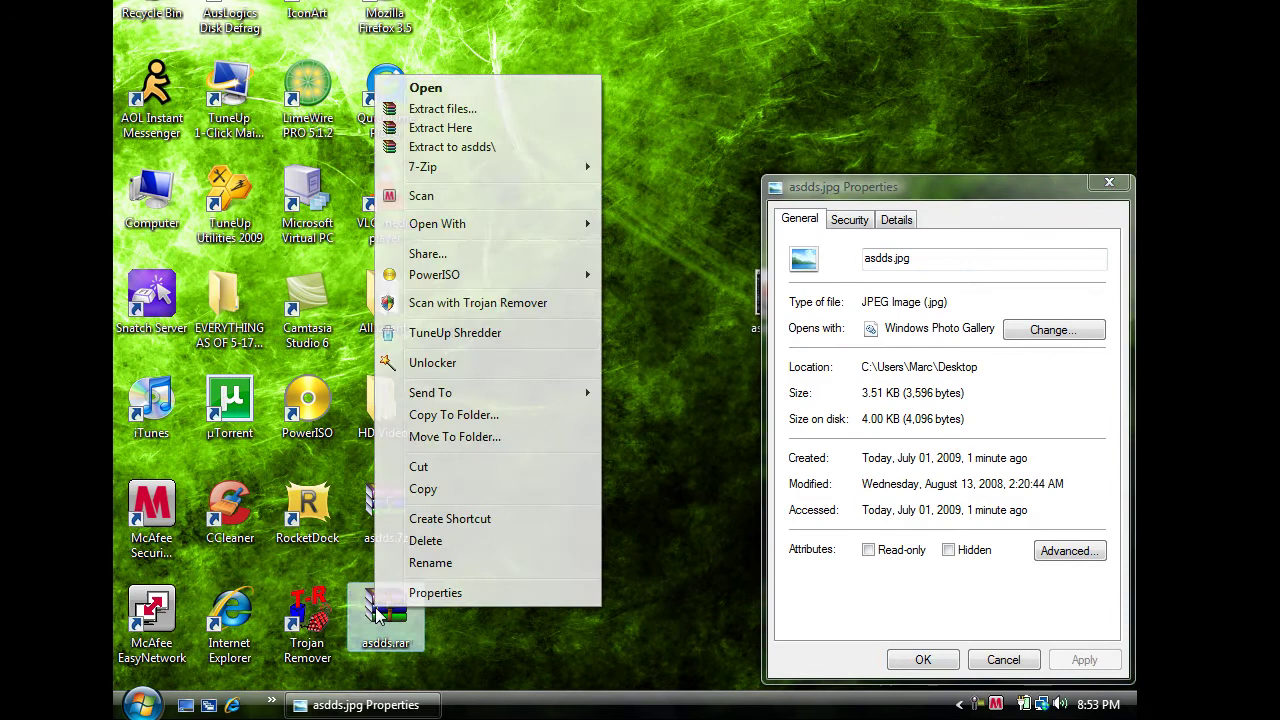
pyautogui.click(425, 628)
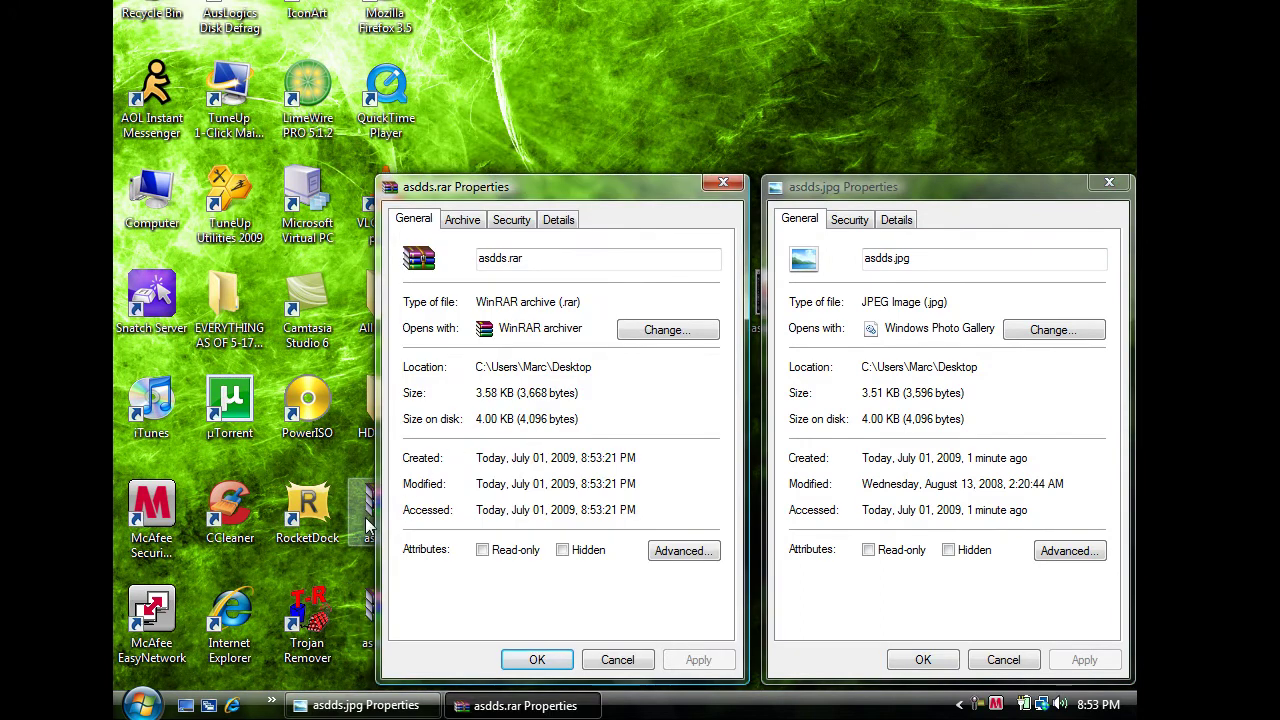
pyautogui.rightClick(367, 525)
pyautogui.click(398, 500)
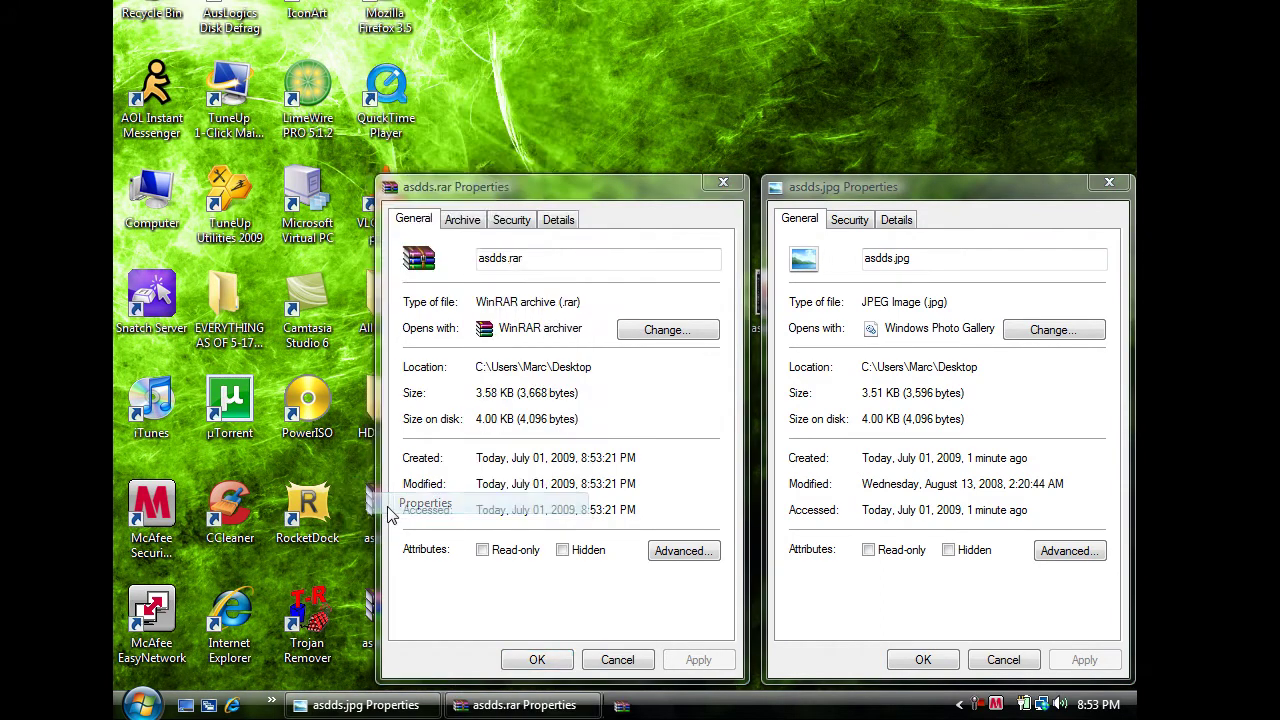
pyautogui.moveTo(536, 185); pyautogui.dragTo(290, 197)
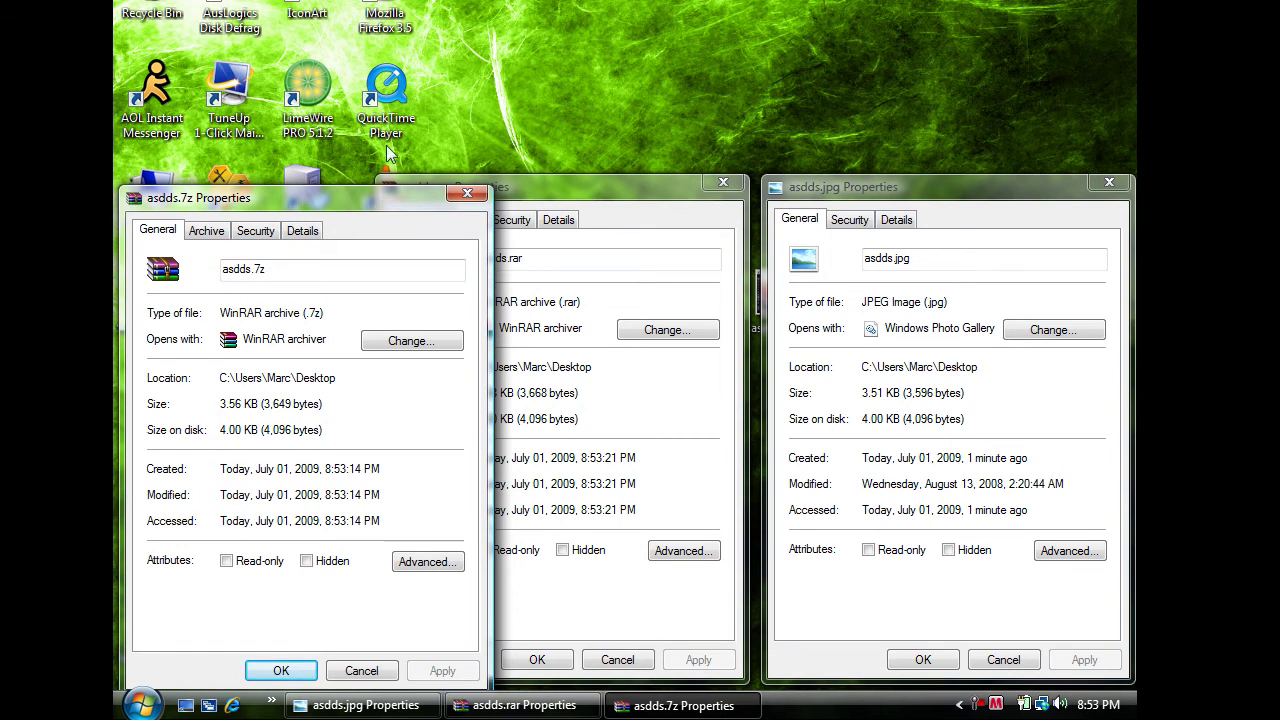
# Close all three asdds Properties windows
pyautogui.click(467, 193)
pyautogui.click(723, 182)
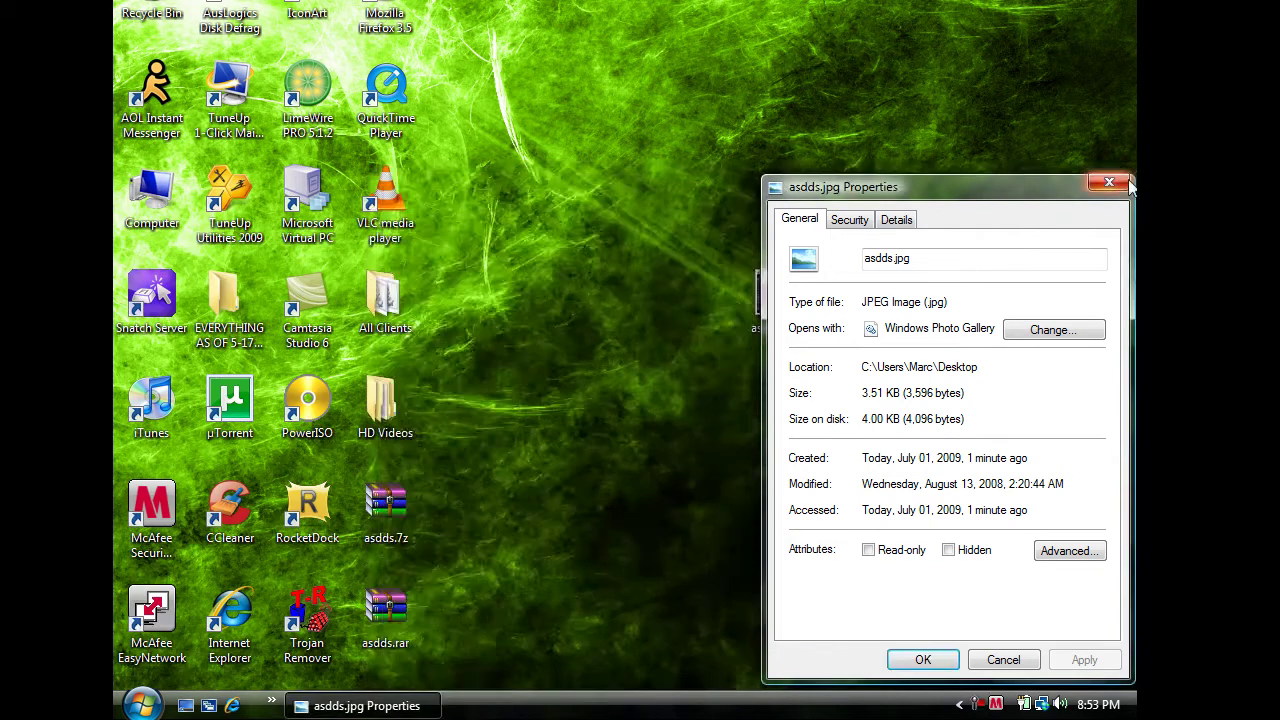
pyautogui.click(1109, 182)
# Recycle asdds.jpg, then check the MP3's size (4.82 MB) in its Properties
pyautogui.press('Delete')
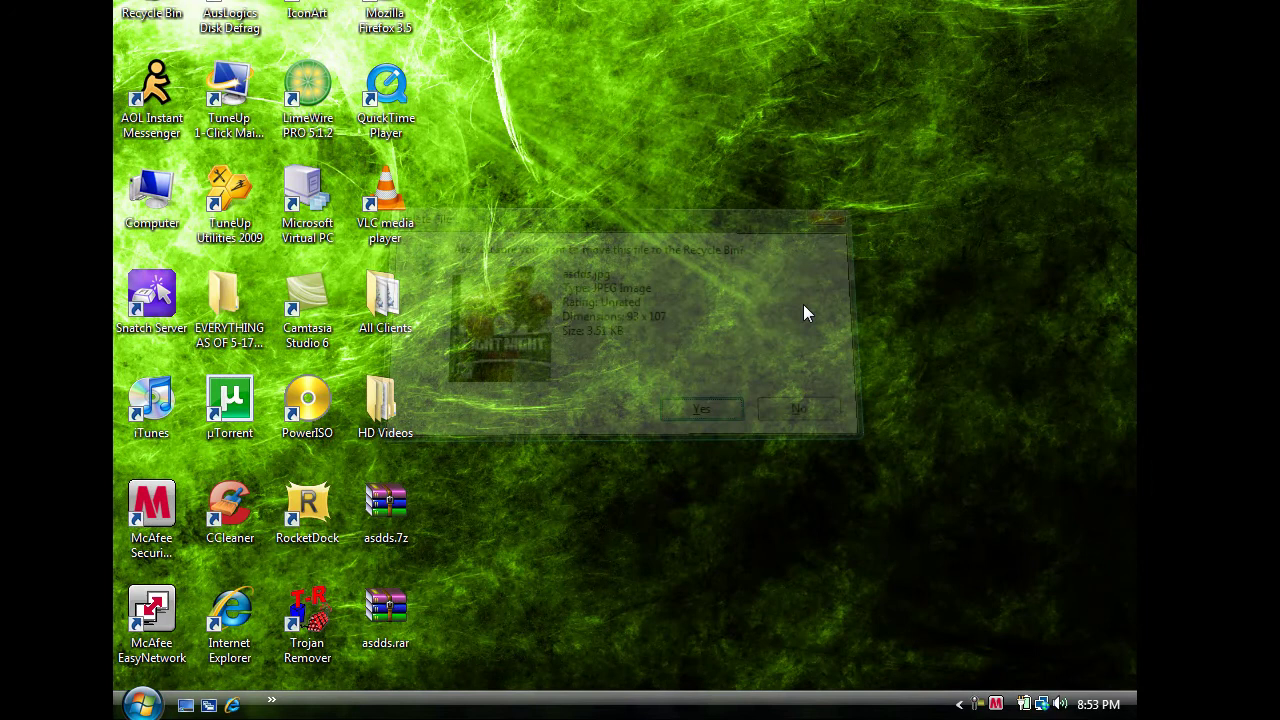
pyautogui.press('Return')
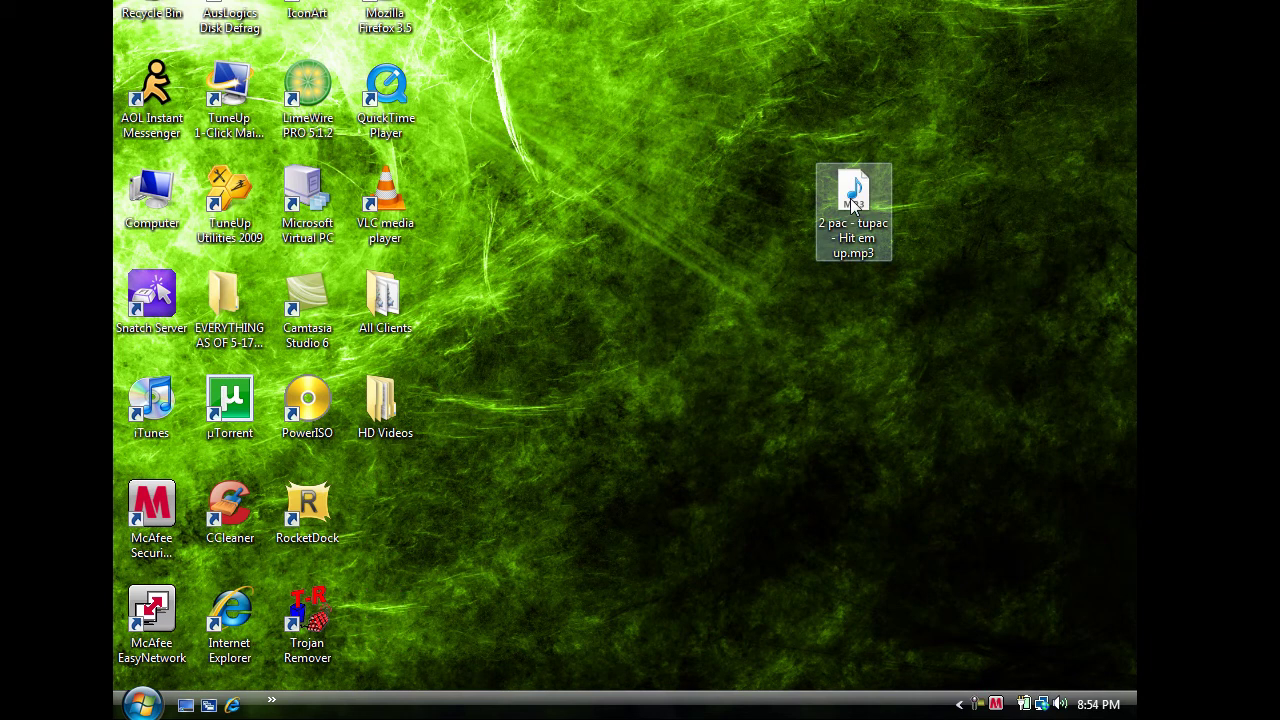
pyautogui.click(1102, 182)
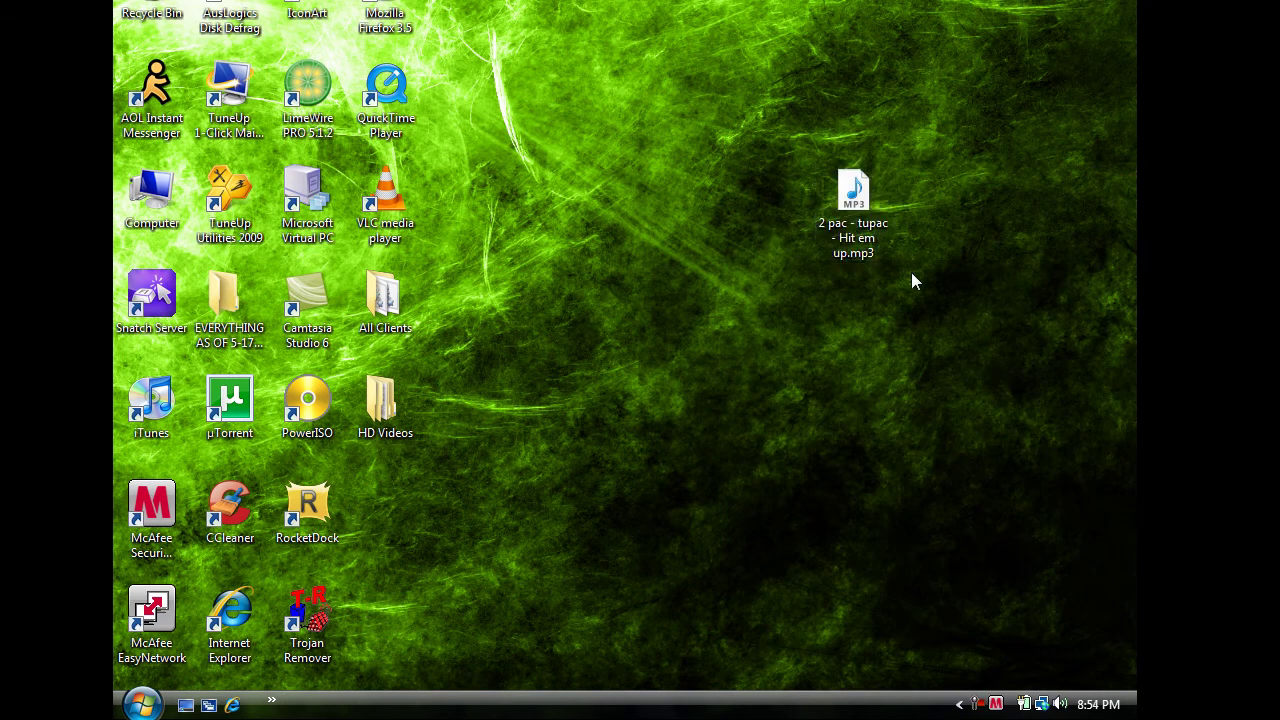
pyautogui.rightClick(868, 244)
pyautogui.click(700, 676)
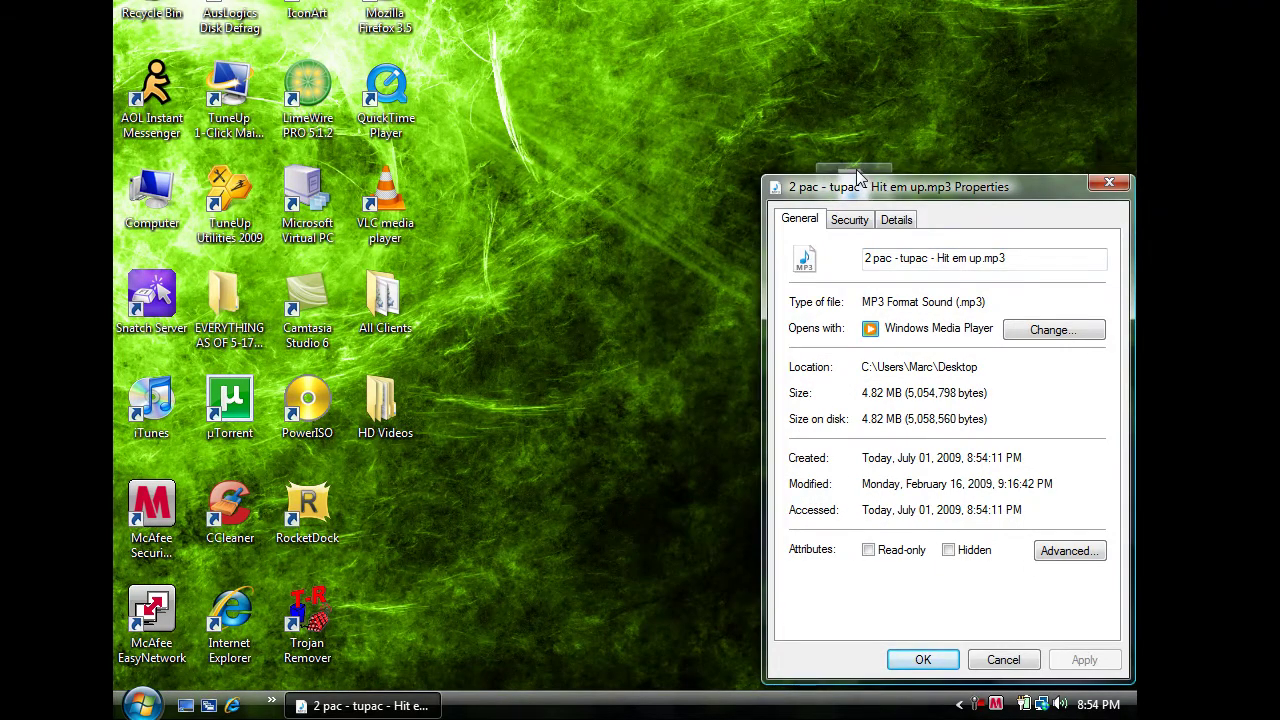
pyautogui.click(1109, 182)
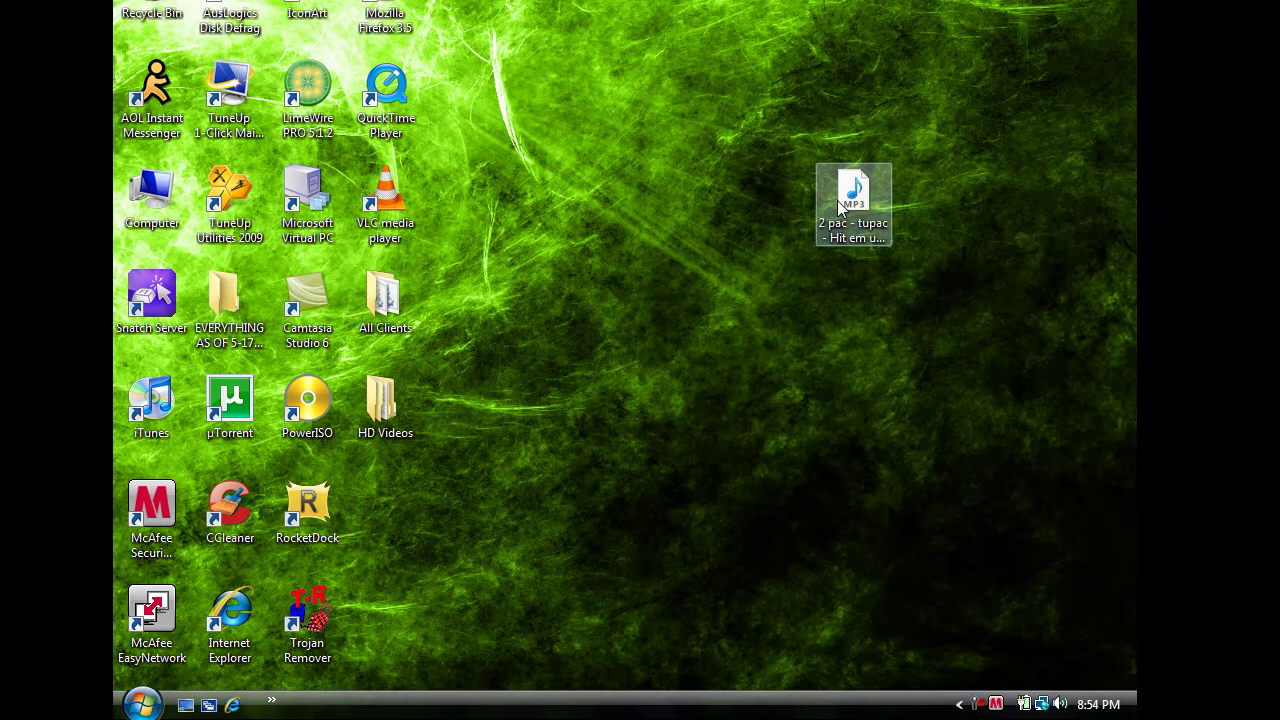
# Create 2 pac - tupac - Hit em up.7z with 7-Zip's default settings
pyautogui.rightClick(855, 203)
pyautogui.moveTo(624, 176)
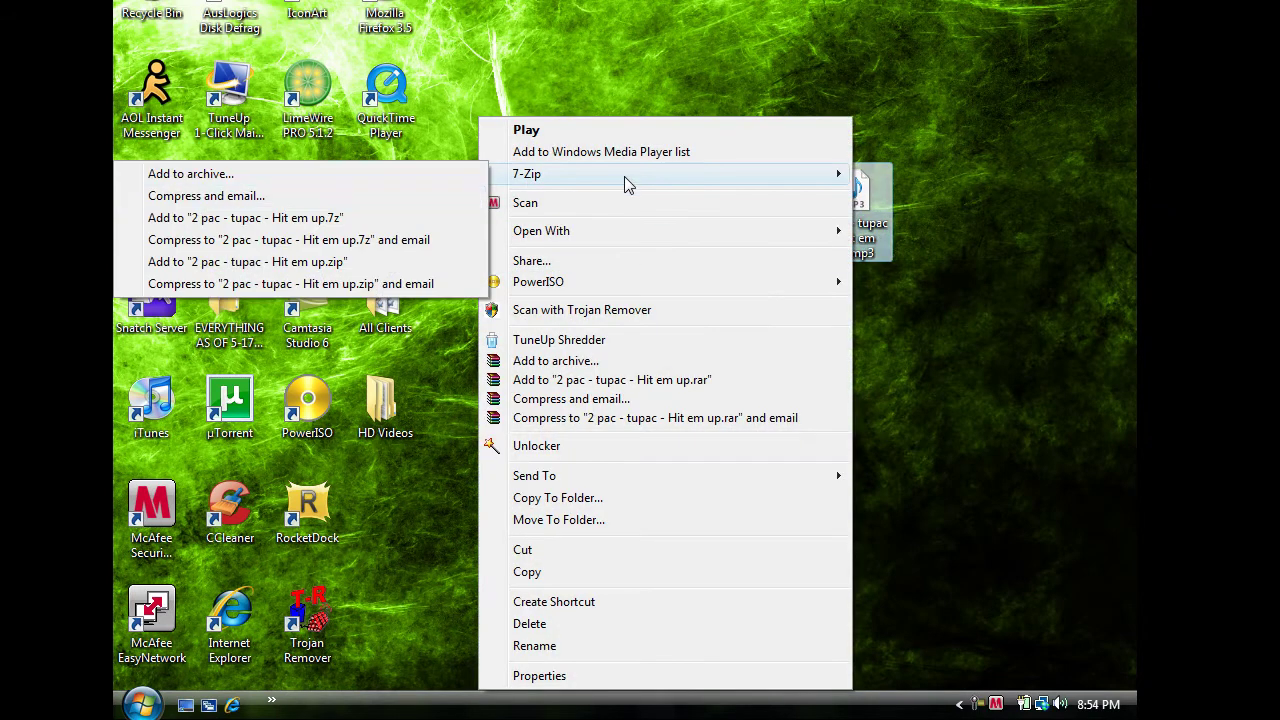
pyautogui.click(185, 184)
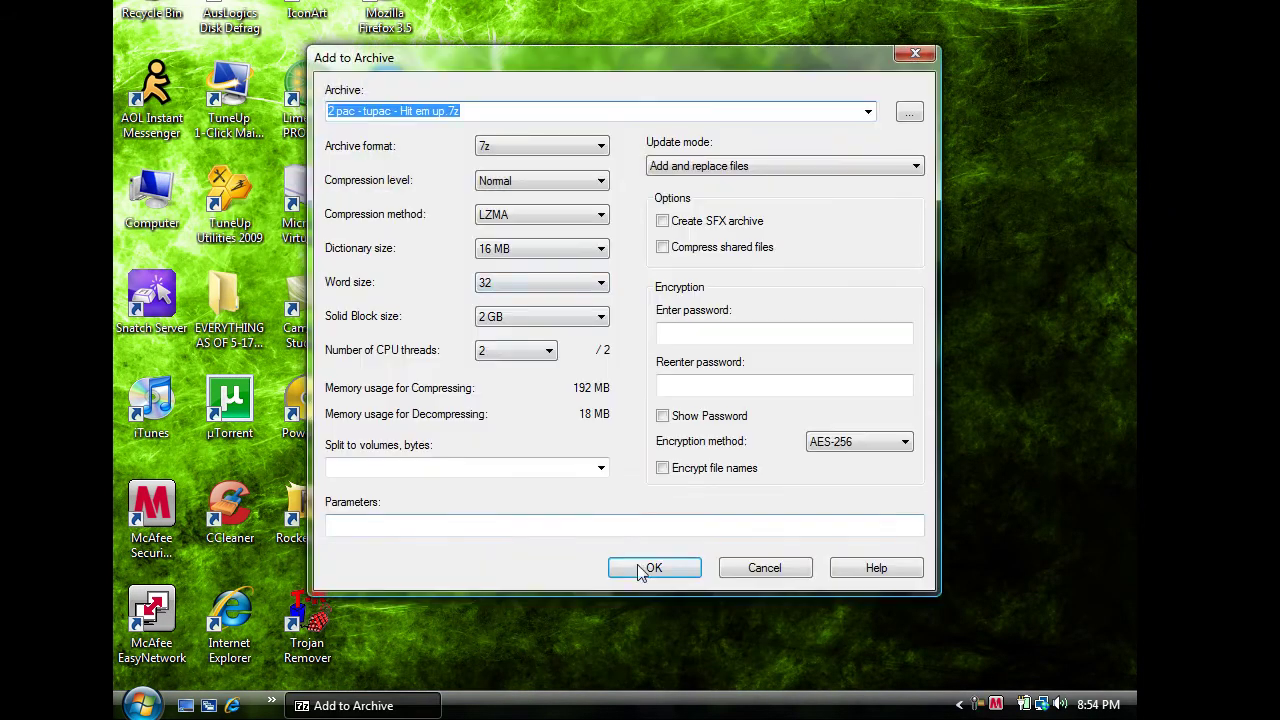
pyautogui.click(645, 567)
# Start creating the matching .rar of the MP3 with WinRAR's default settings
pyautogui.rightClick(853, 188)
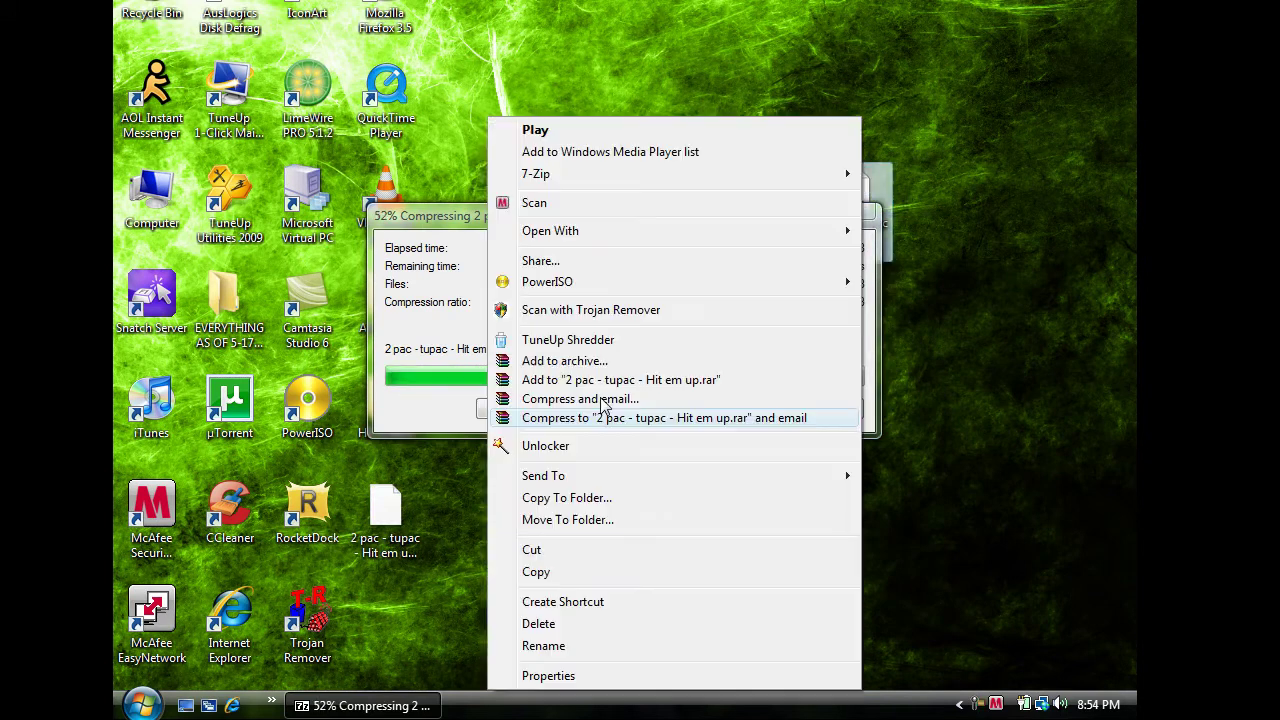
pyautogui.click(608, 360)
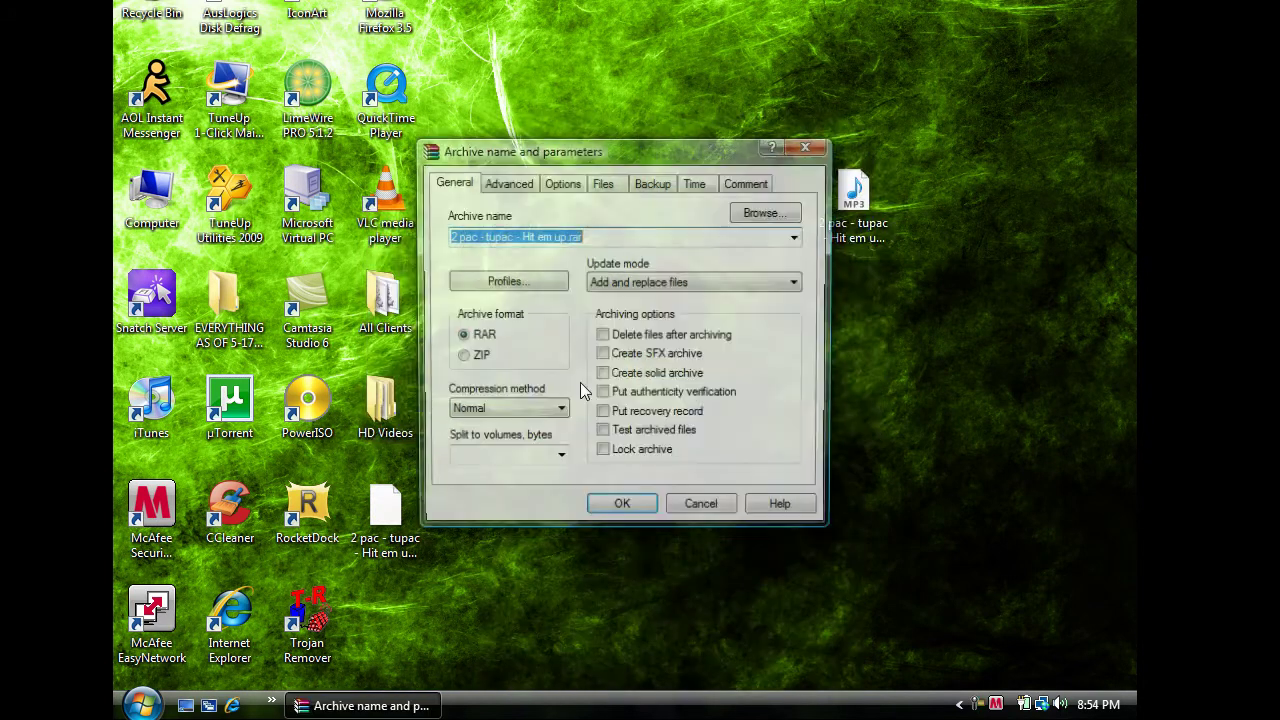
pyautogui.click(622, 508)
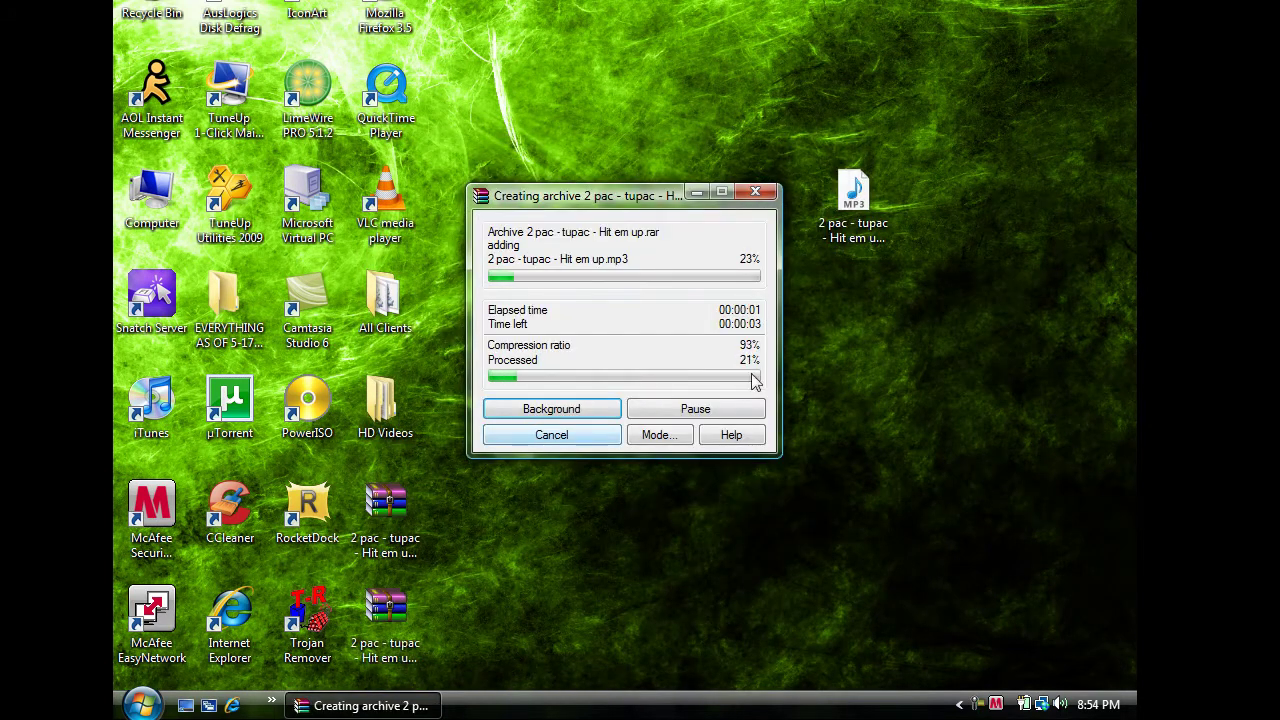
pyautogui.rightClick(875, 237)
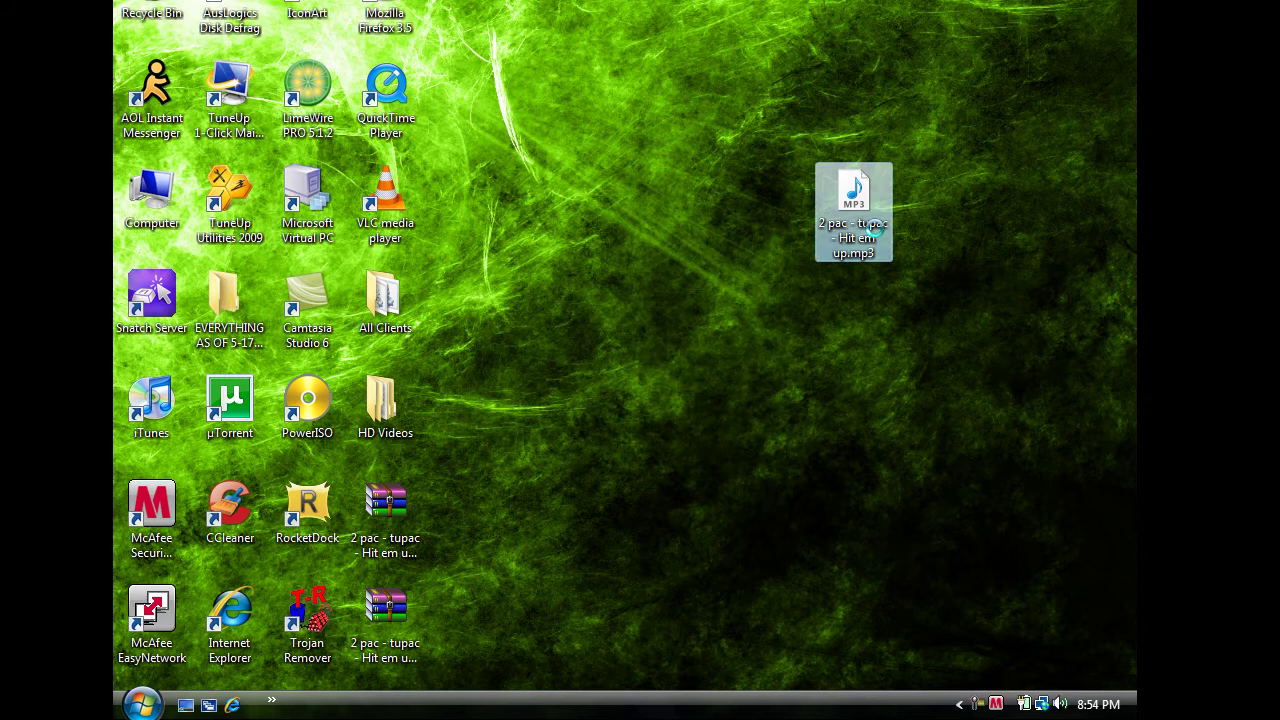
pyautogui.click(777, 674)
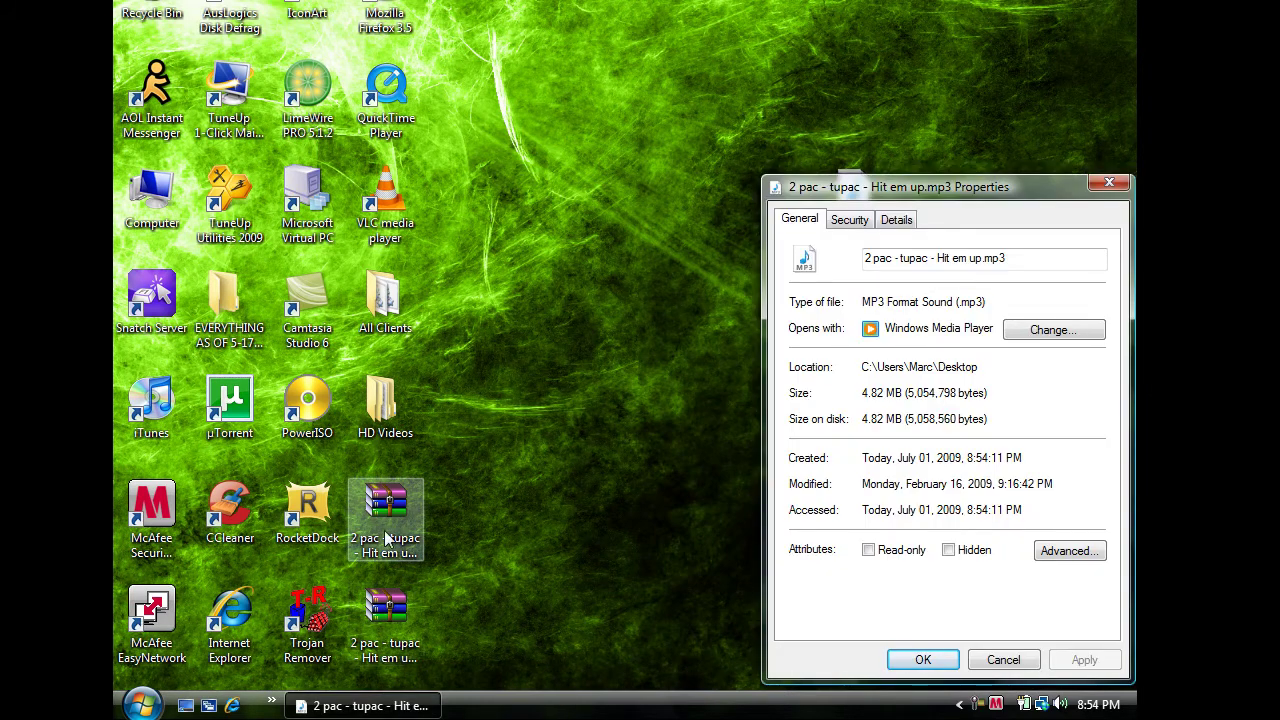
pyautogui.rightClick(390, 612)
pyautogui.click(418, 600)
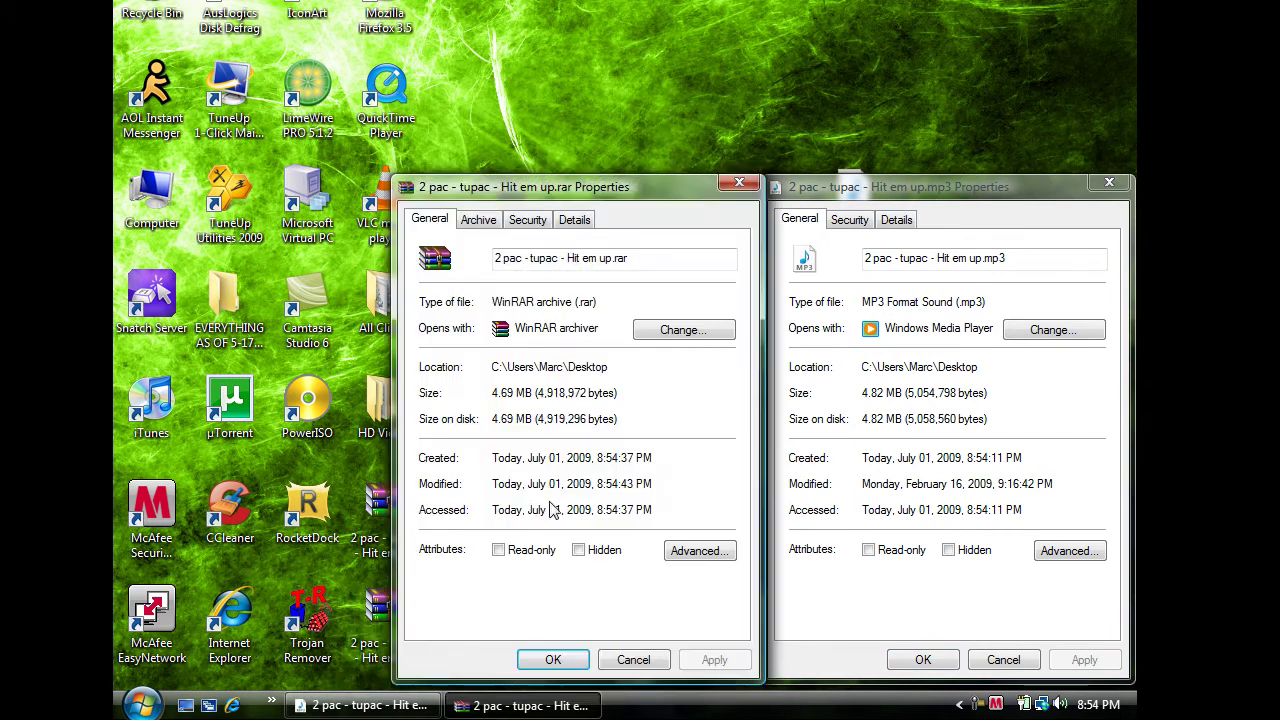
pyautogui.rightClick(378, 520)
pyautogui.click(412, 500)
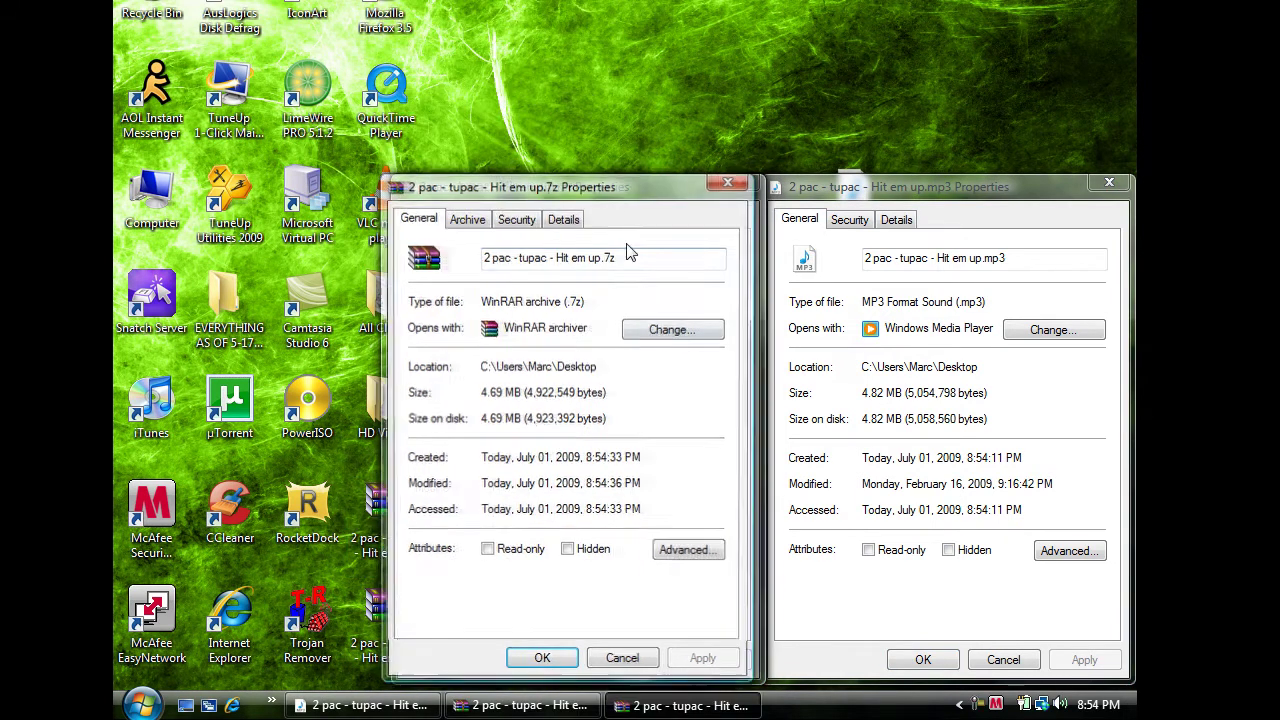
pyautogui.moveTo(596, 188); pyautogui.dragTo(334, 196)
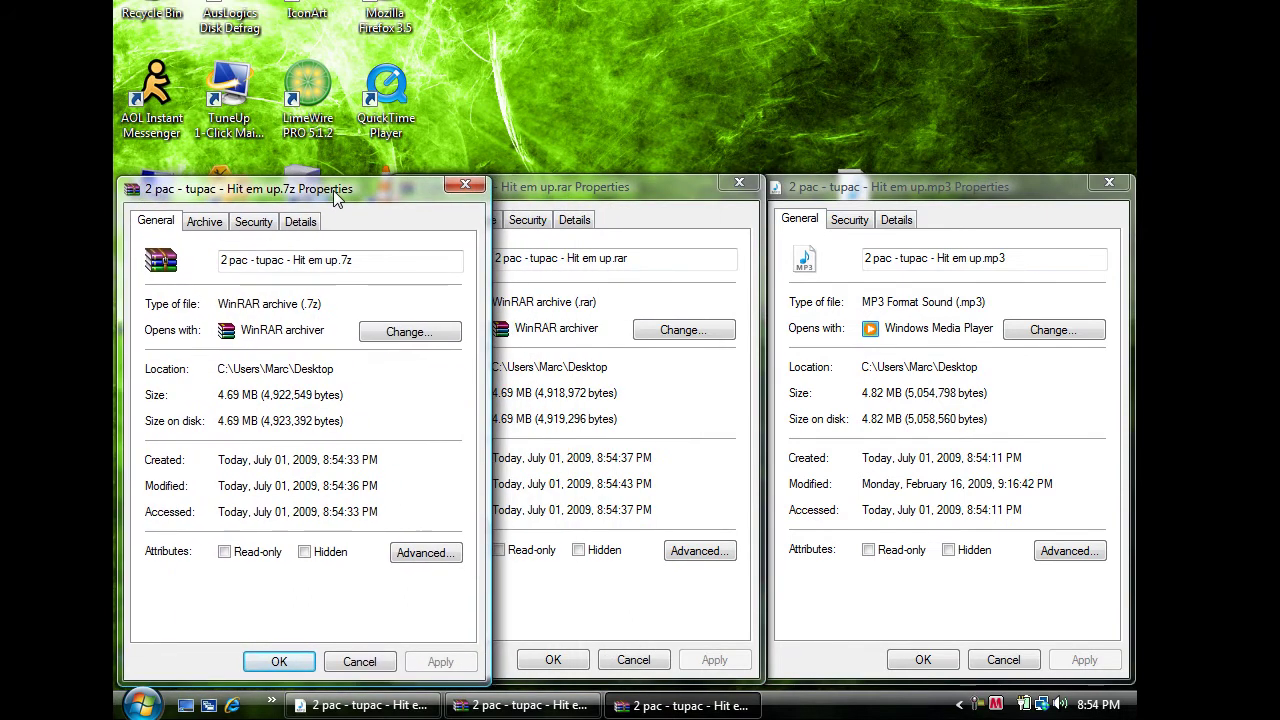
pyautogui.click(465, 184)
pyautogui.click(739, 182)
pyautogui.click(1109, 182)
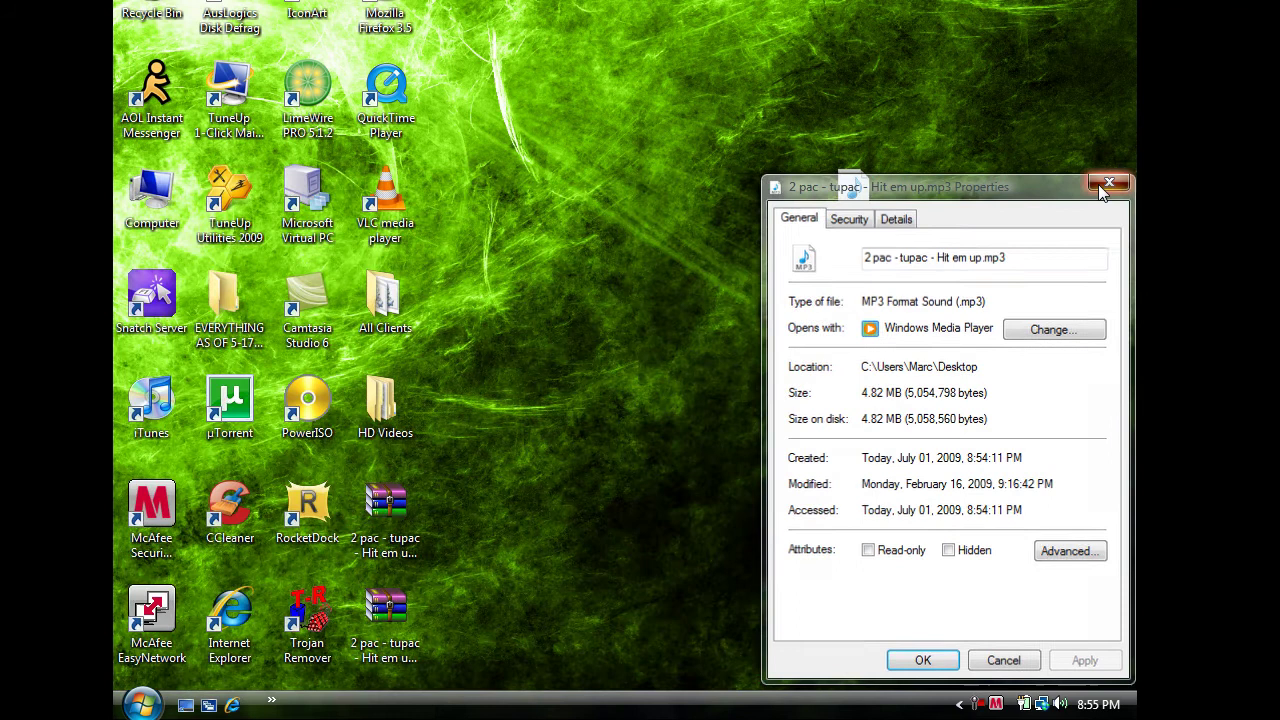
# Move the 2 pac - tupac - Hit em up.mp3 file to the Recycle Bin
pyautogui.click(833, 207)
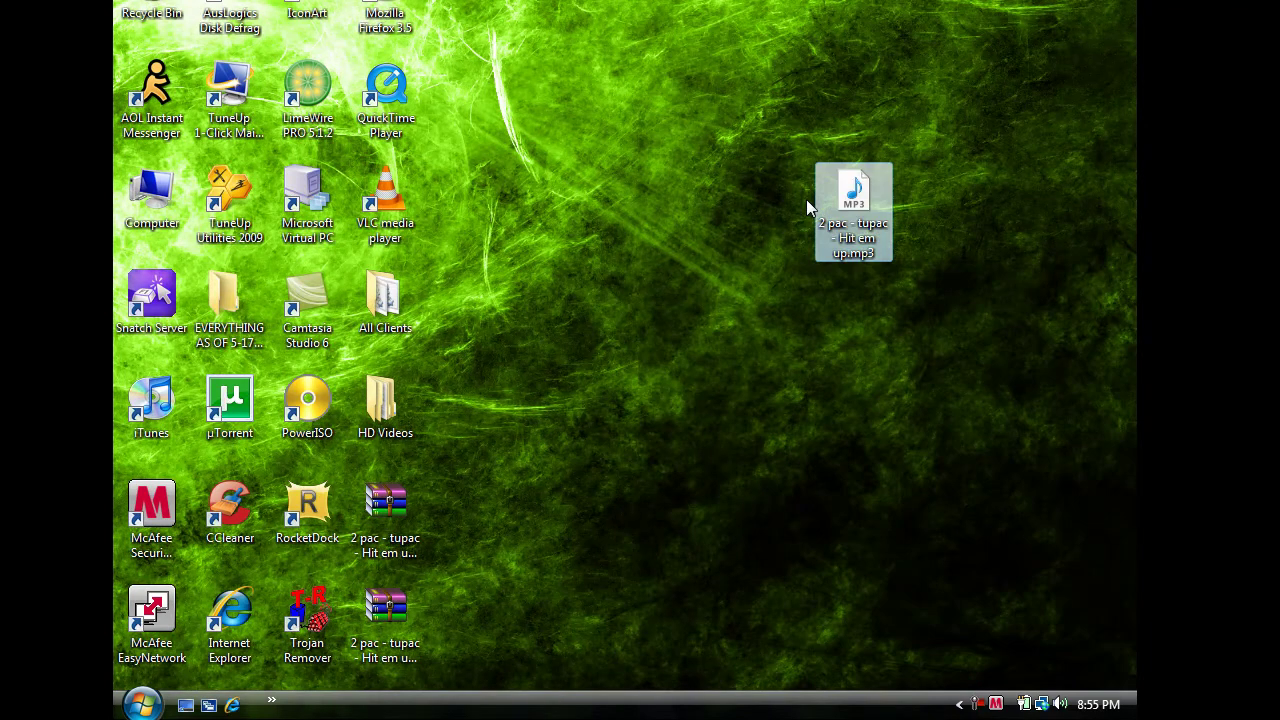
pyautogui.press('Delete')
pyautogui.press('Return')
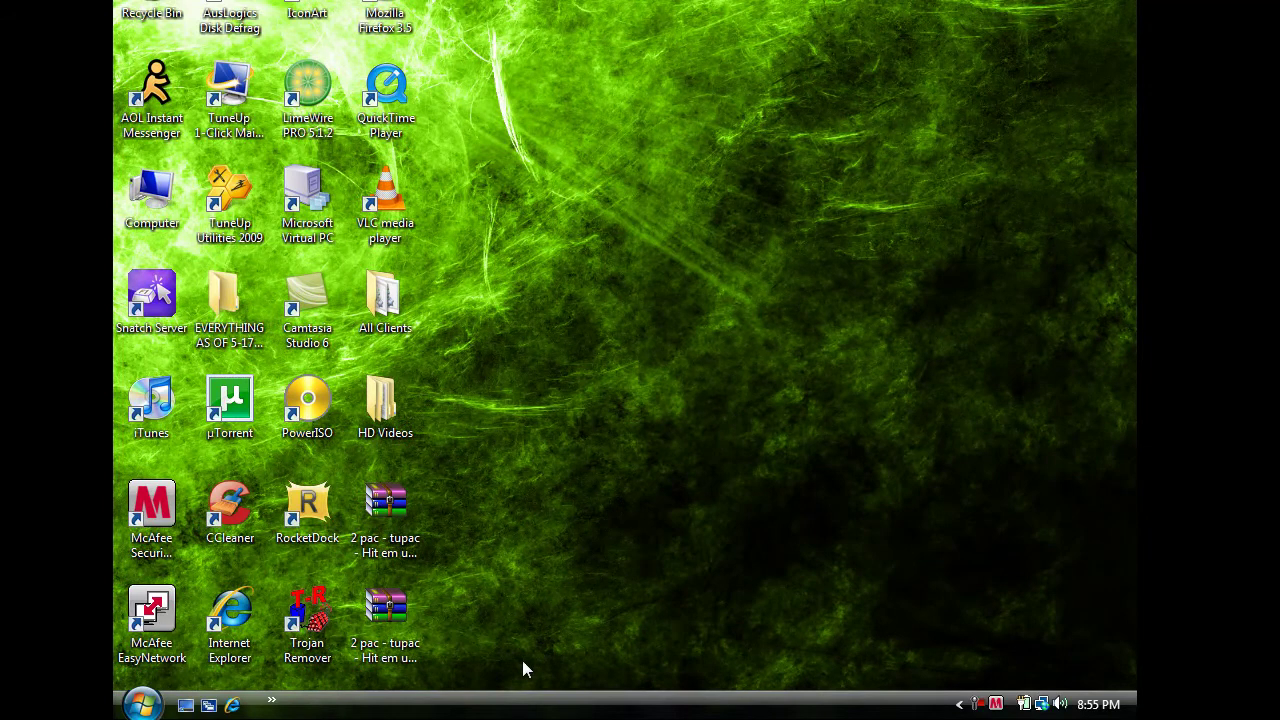
# Recycle both 2 pac - tupac archives, then bring up the screen recorder's tray menu
pyautogui.moveTo(522, 668); pyautogui.dragTo(357, 503)
pyautogui.press('Delete')
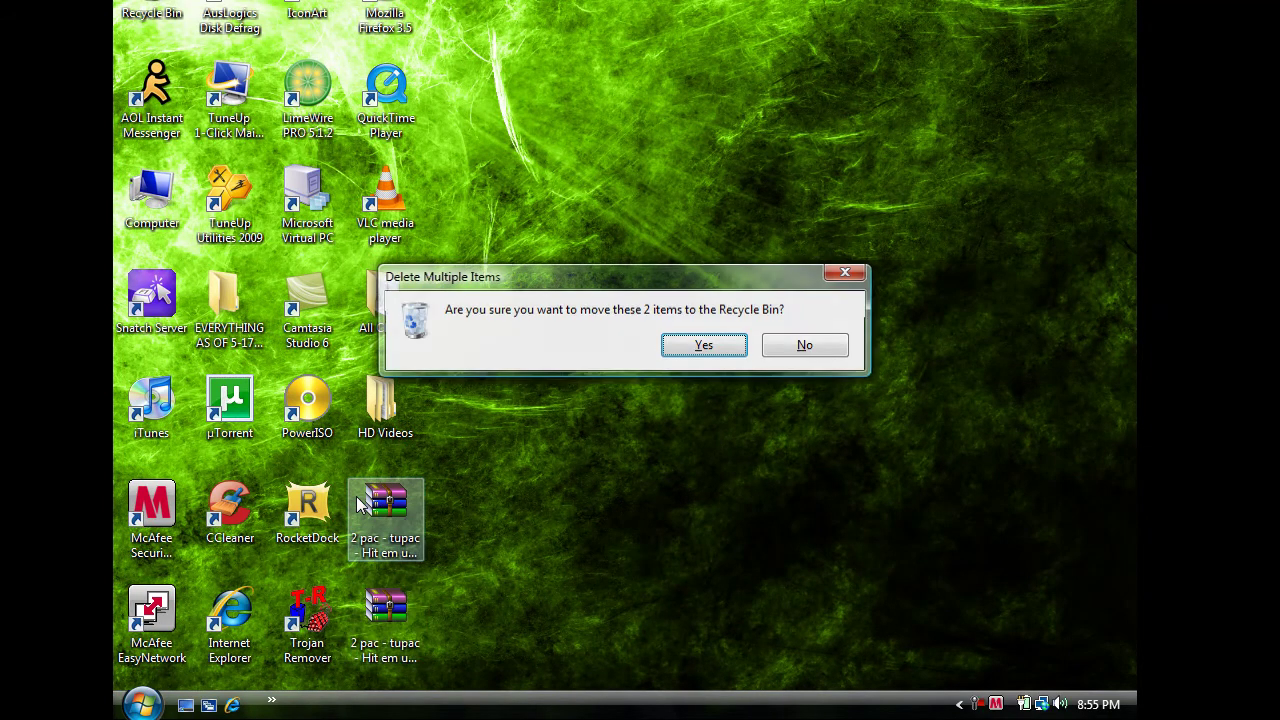
pyautogui.press('Return')
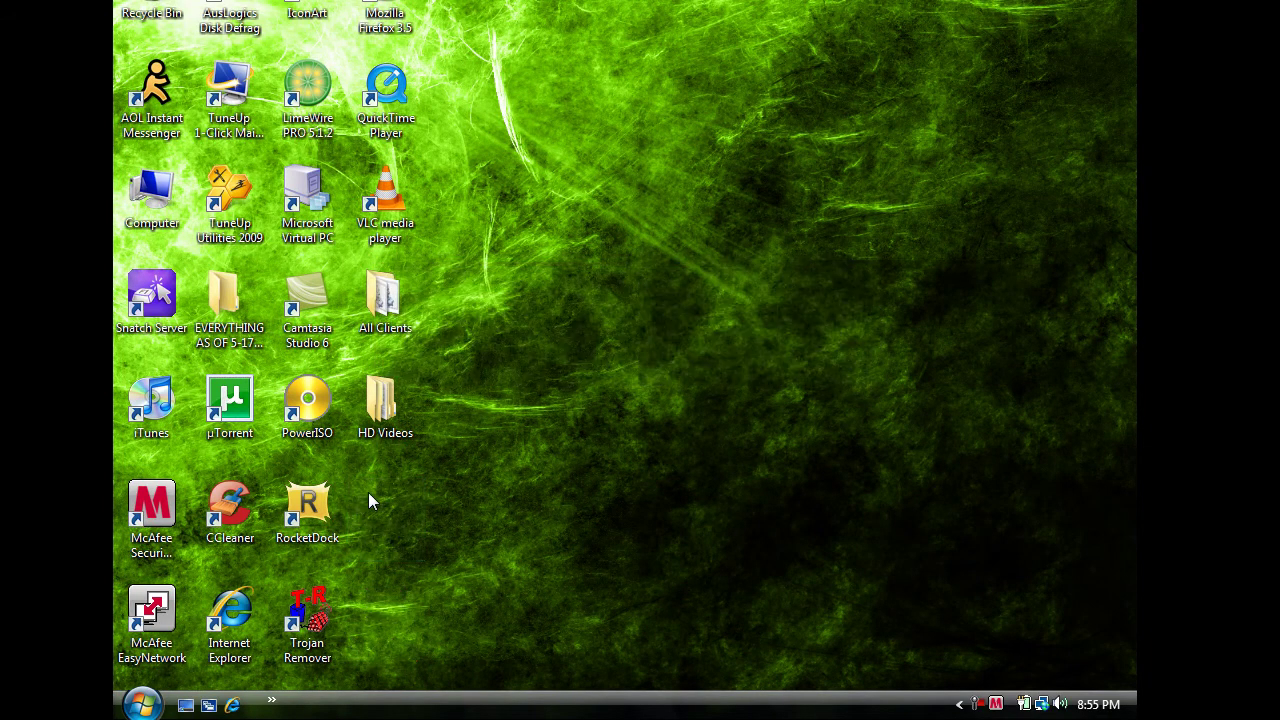
pyautogui.rightClick(983, 706)
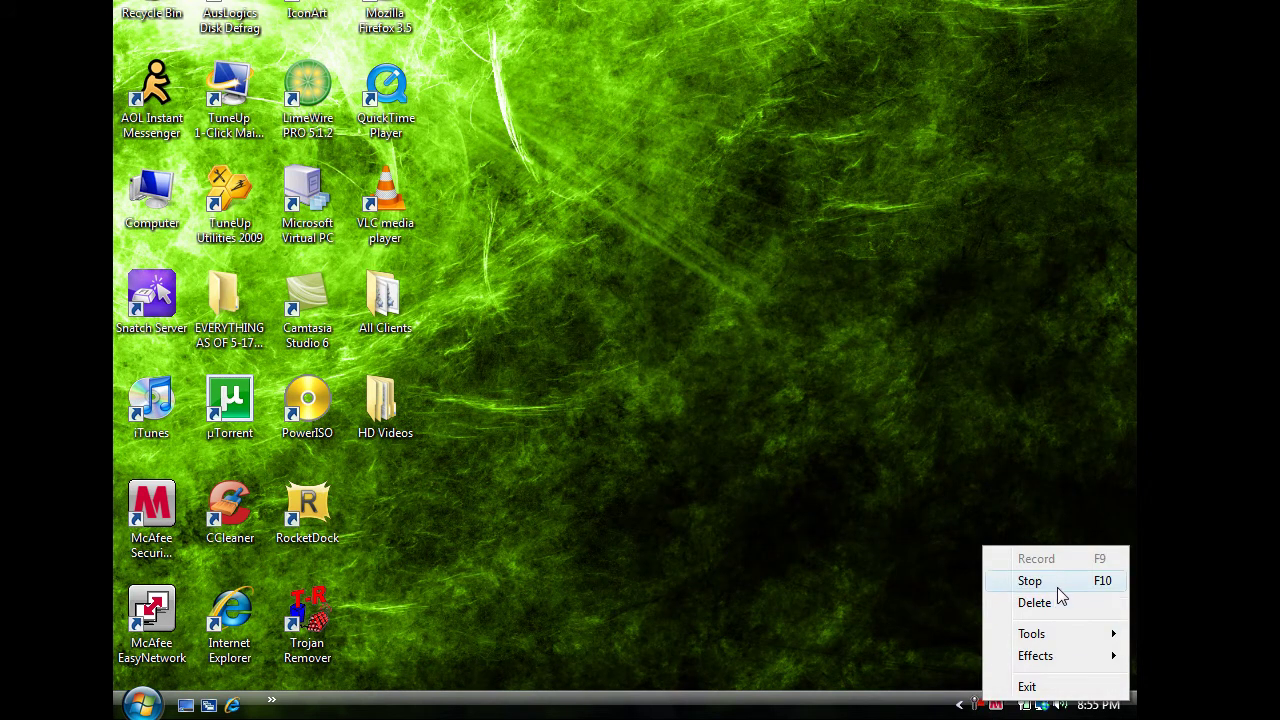